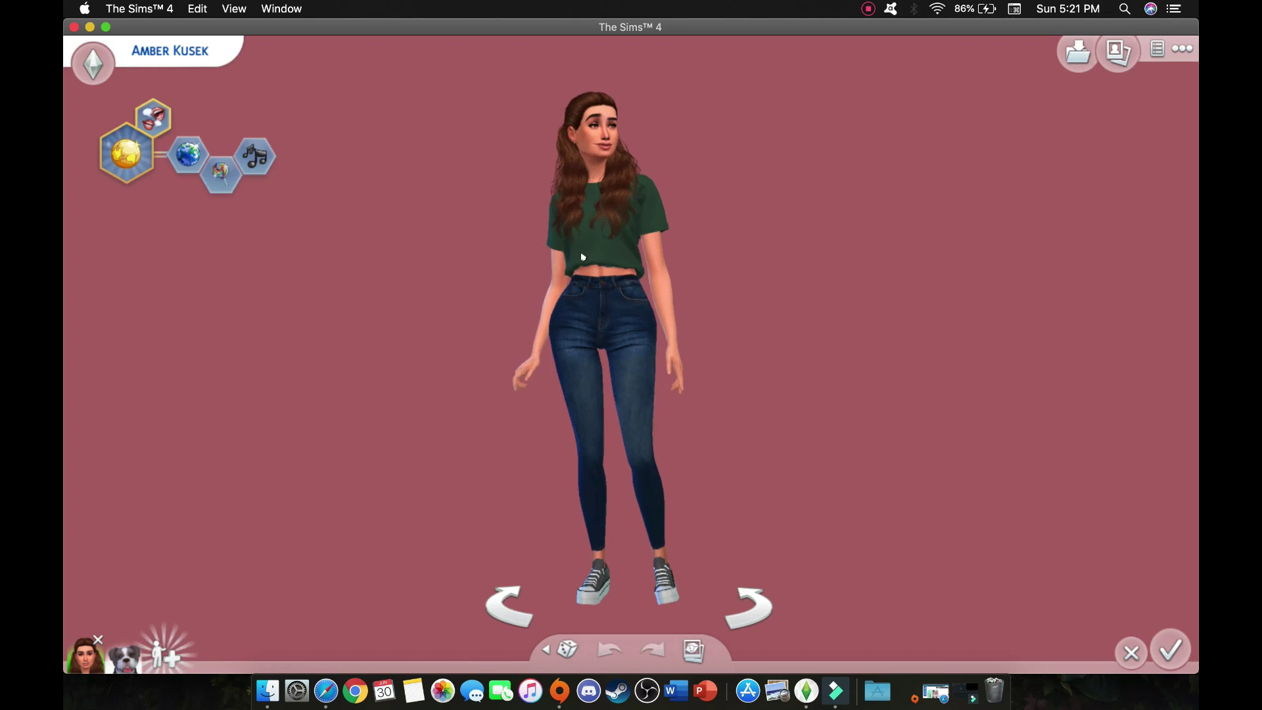
Zoom and spin the sim to inspect her hair, then minimize The Sims 4.
{"action": "scroll", "coordinate": [779, 453], "scroll_direction": "up", "scroll_amount": 2}
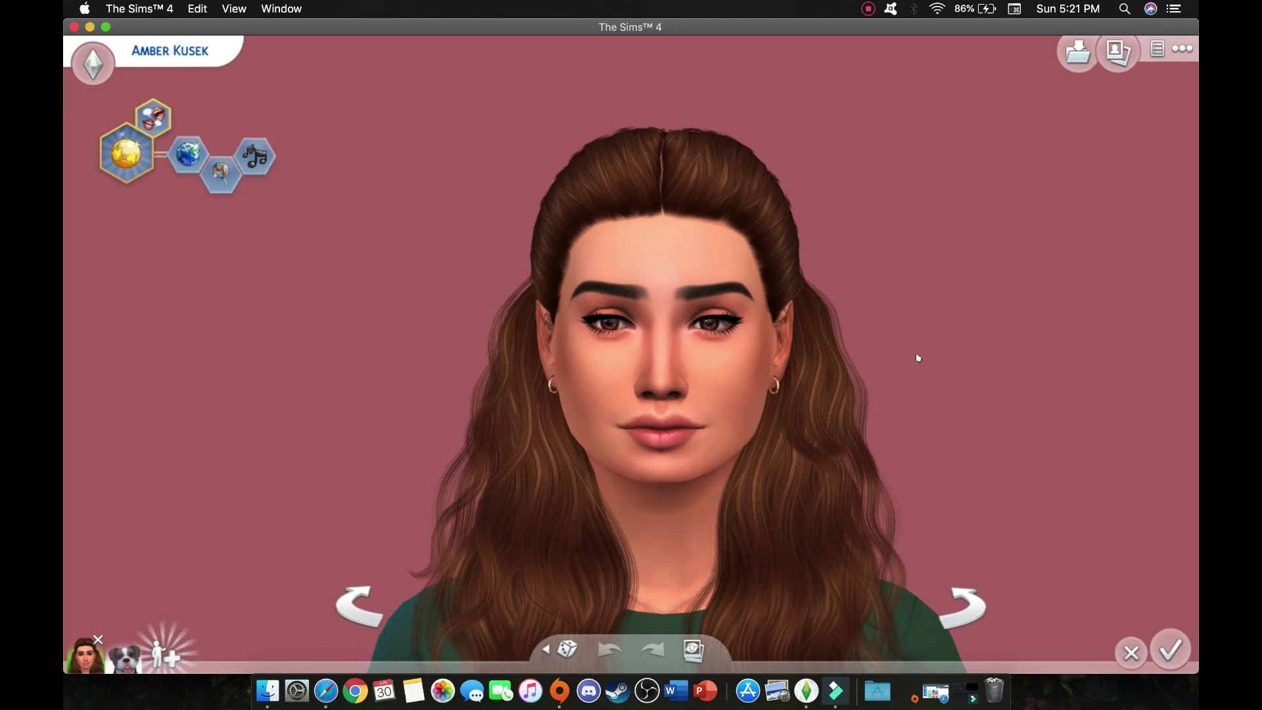
{"action": "key", "text": "Right"}
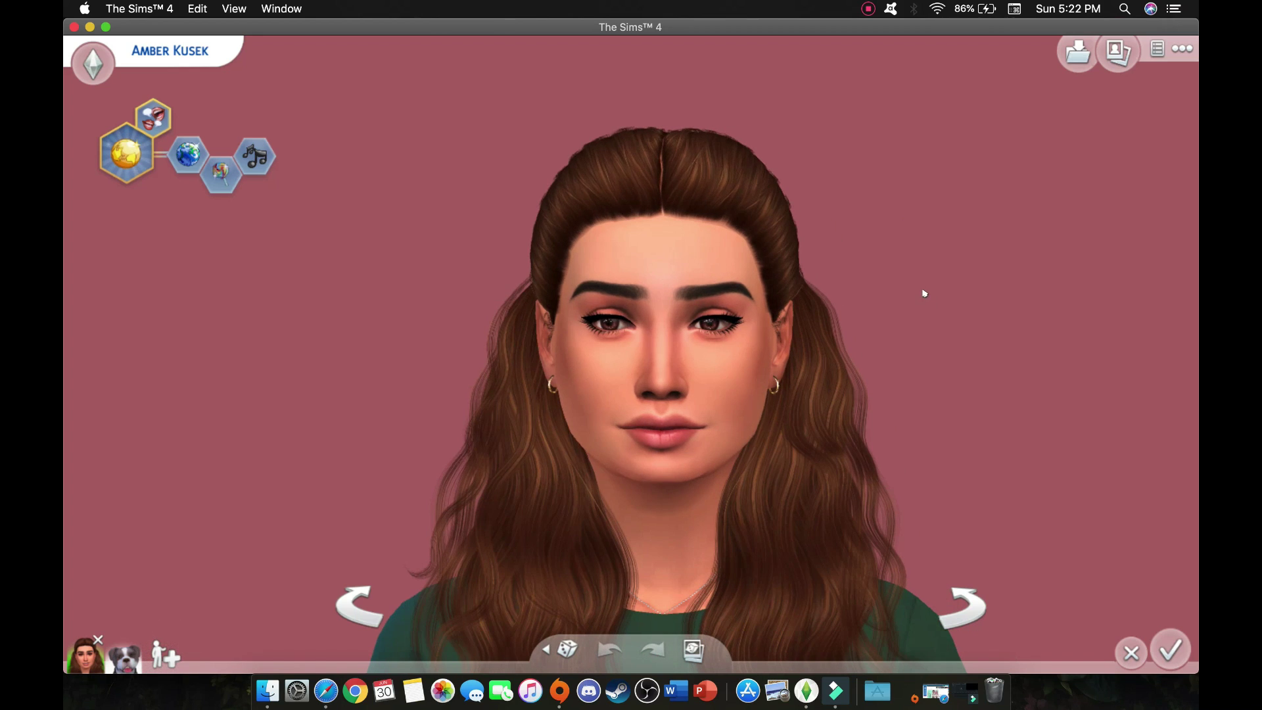
{"action": "scroll", "coordinate": [924, 294], "scroll_direction": "down", "scroll_amount": 3}
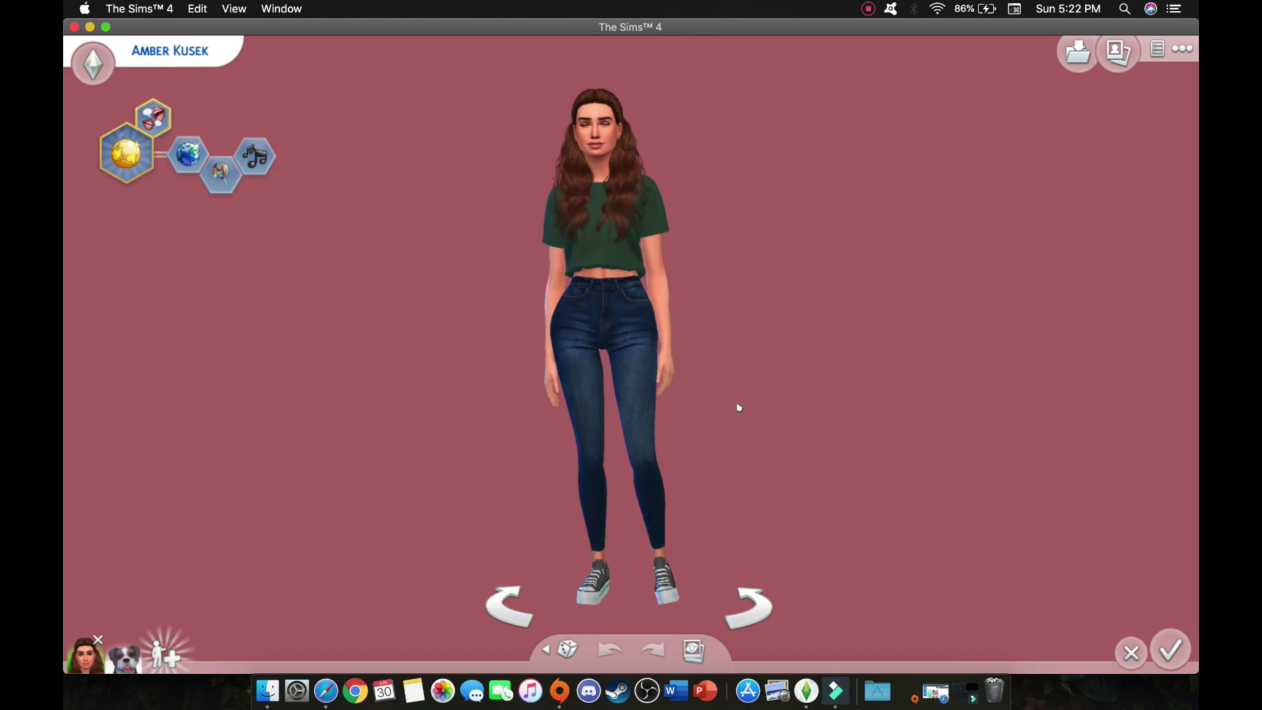
{"action": "scroll", "coordinate": [739, 408], "scroll_direction": "up", "scroll_amount": 3}
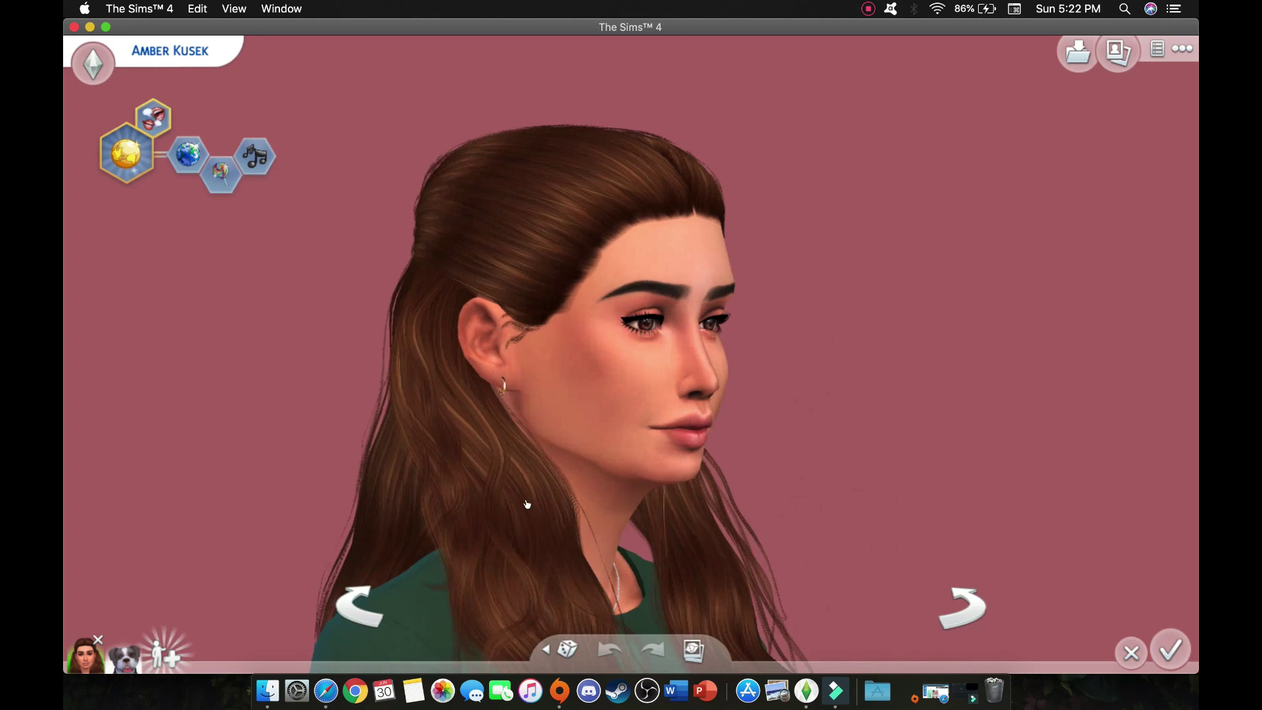
{"action": "scroll", "coordinate": [480, 386], "scroll_direction": "down", "scroll_amount": 3}
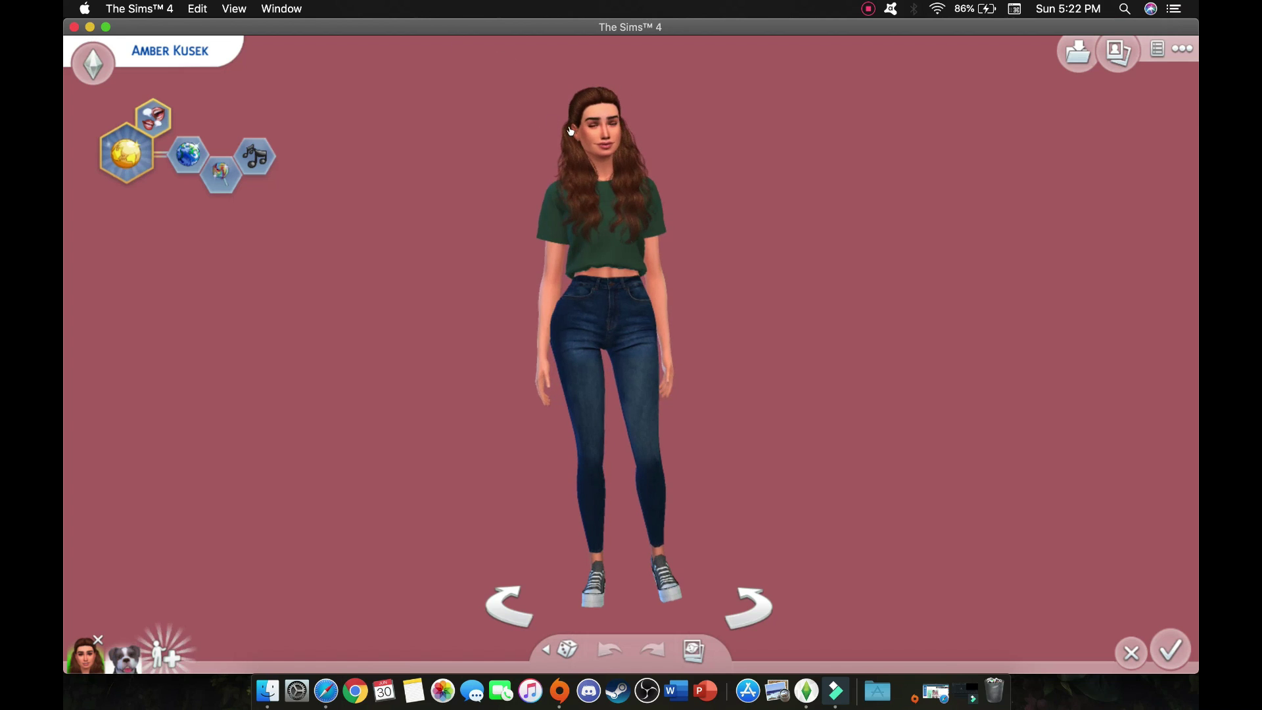
{"action": "left_click", "coordinate": [90, 28]}
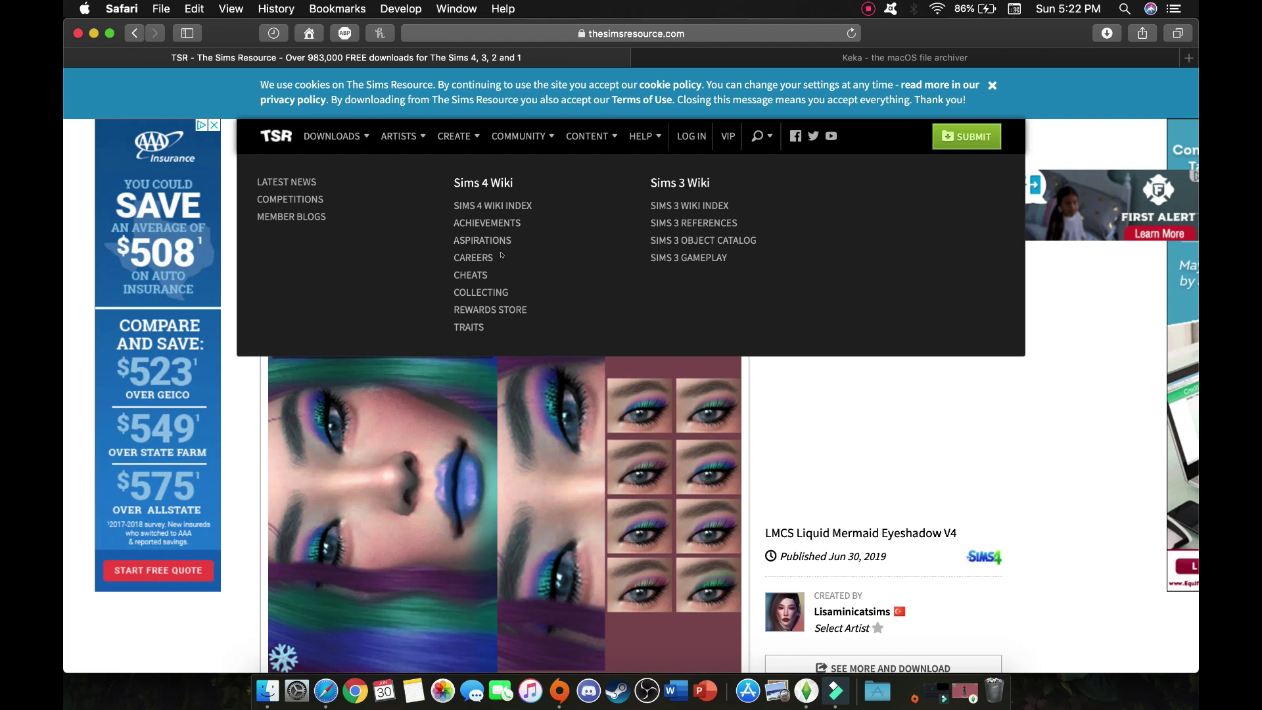
Scroll the TSR homepage and open the DOWNLOADS menu listing the Sims 4 categories.
{"action": "scroll", "coordinate": [233, 507], "scroll_direction": "down", "scroll_amount": 4}
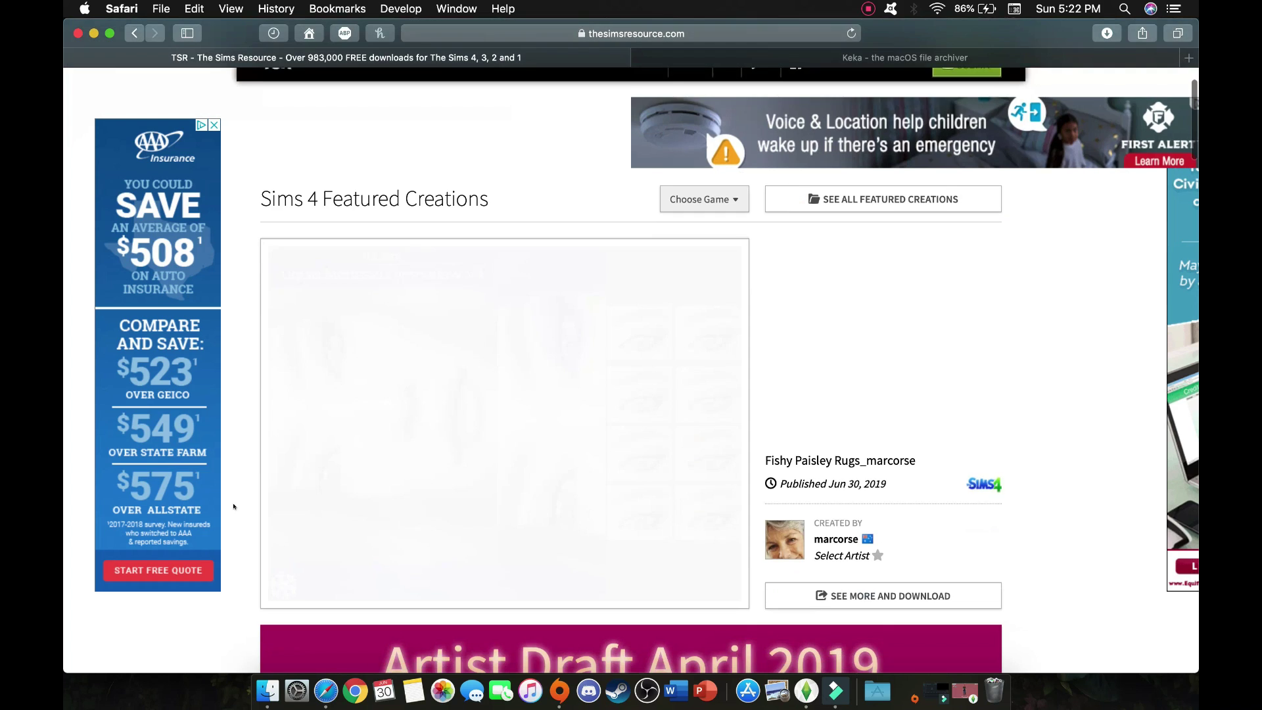
{"action": "scroll", "coordinate": [233, 507], "scroll_direction": "down", "scroll_amount": 6}
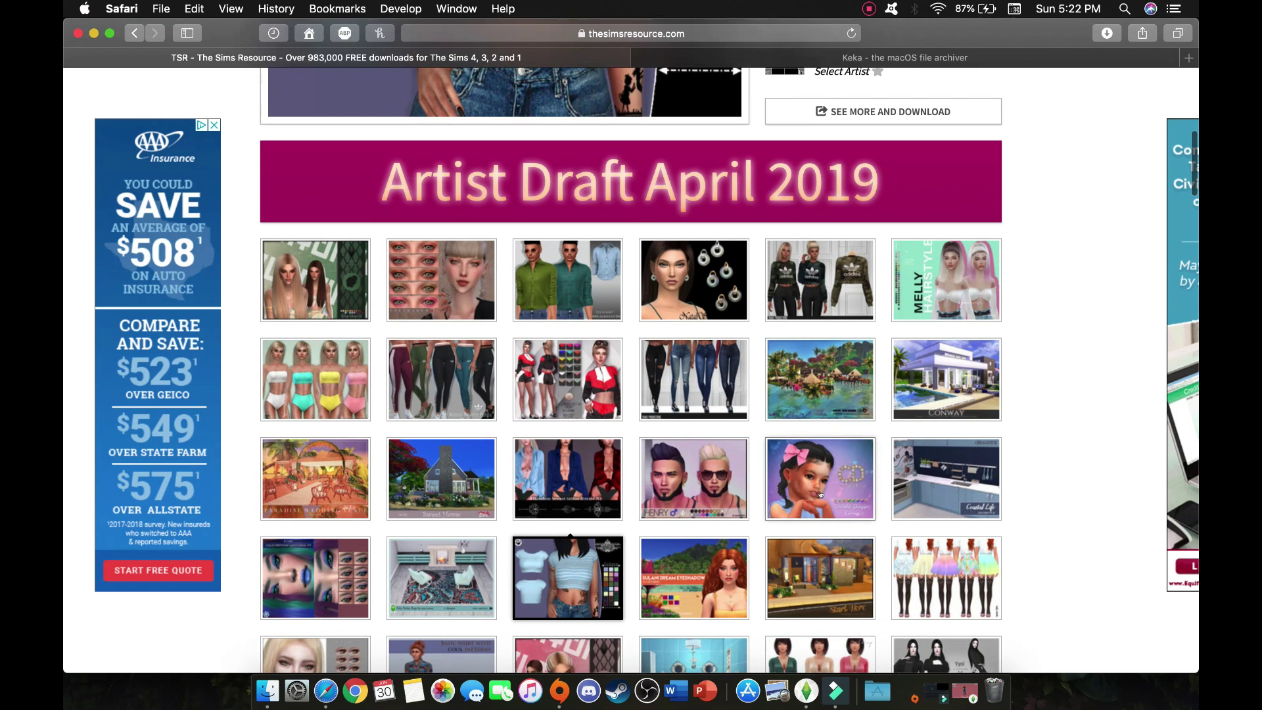
{"action": "scroll", "coordinate": [507, 469], "scroll_direction": "up", "scroll_amount": 1}
{"action": "scroll", "coordinate": [507, 468], "scroll_direction": "up", "scroll_amount": 8}
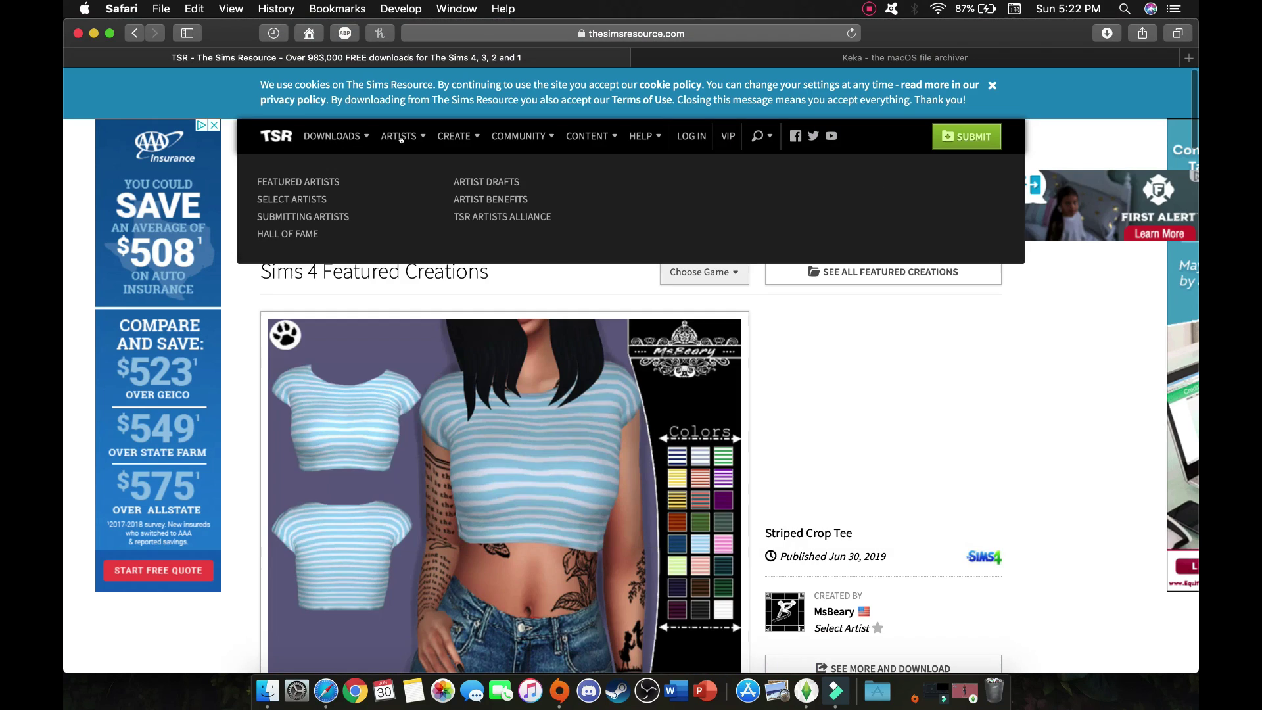
{"action": "mouse_move", "coordinate": [538, 140]}
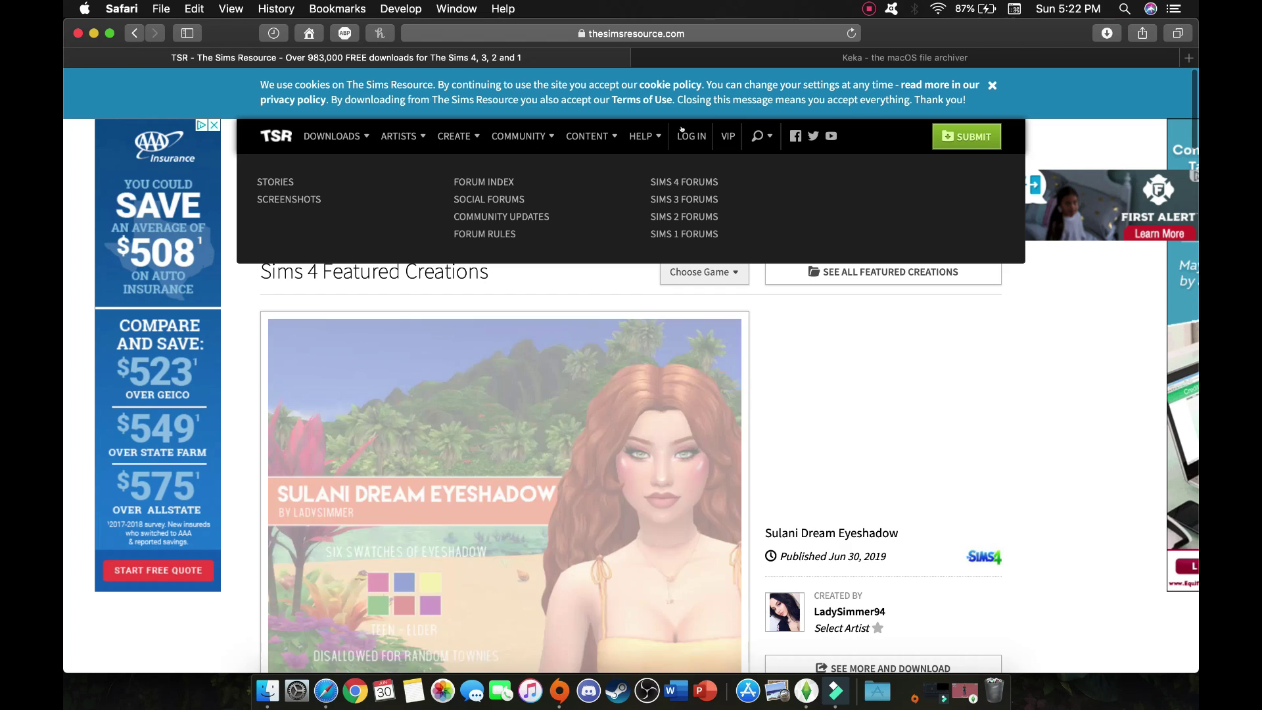
{"action": "mouse_move", "coordinate": [618, 147]}
{"action": "mouse_move", "coordinate": [336, 138]}
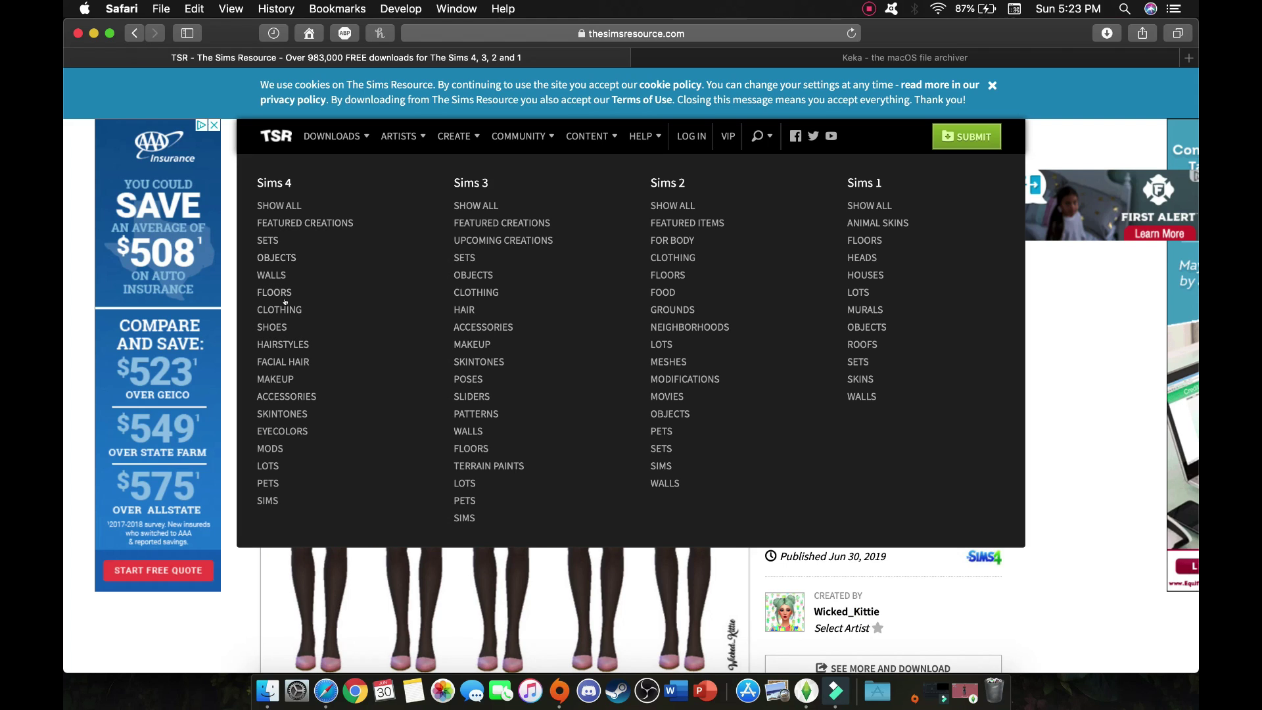
Browse the Sims 4 Hairstyles listing (3,124 creations) and select LeahLillith's Successful Hairstyle.
{"action": "left_click", "coordinate": [287, 344]}
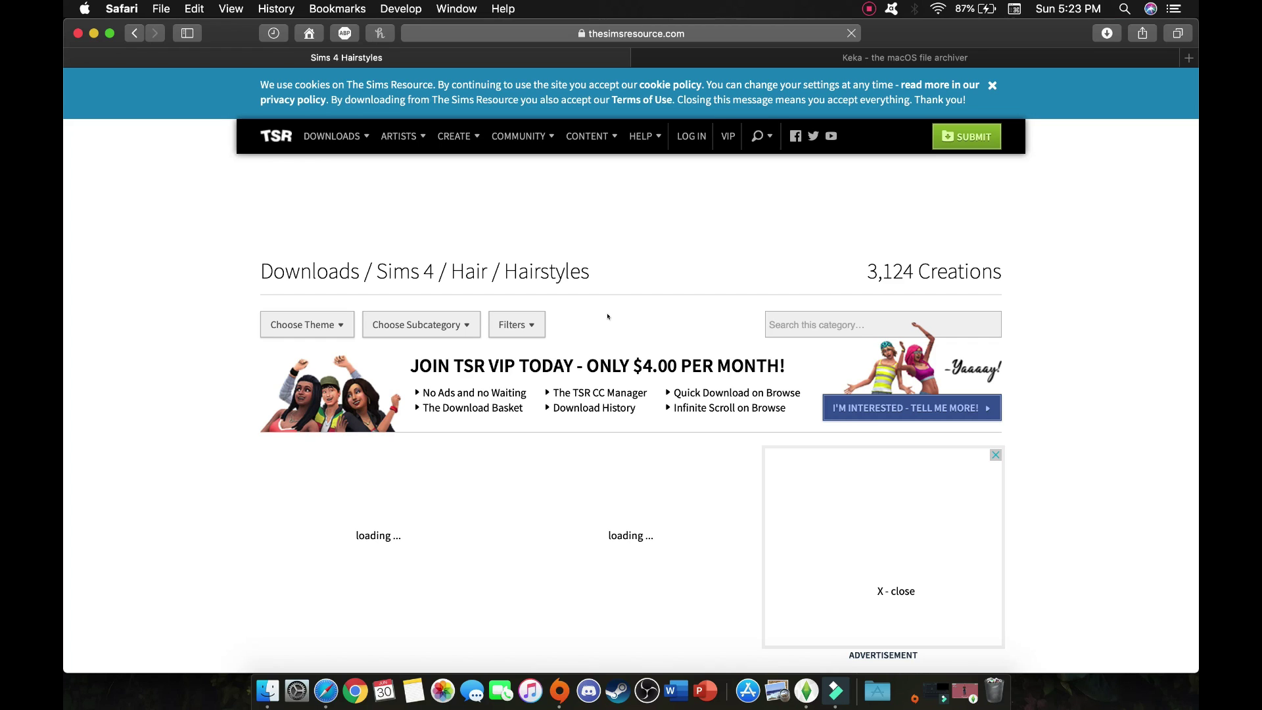
{"action": "scroll", "coordinate": [608, 316], "scroll_direction": "down", "scroll_amount": 3}
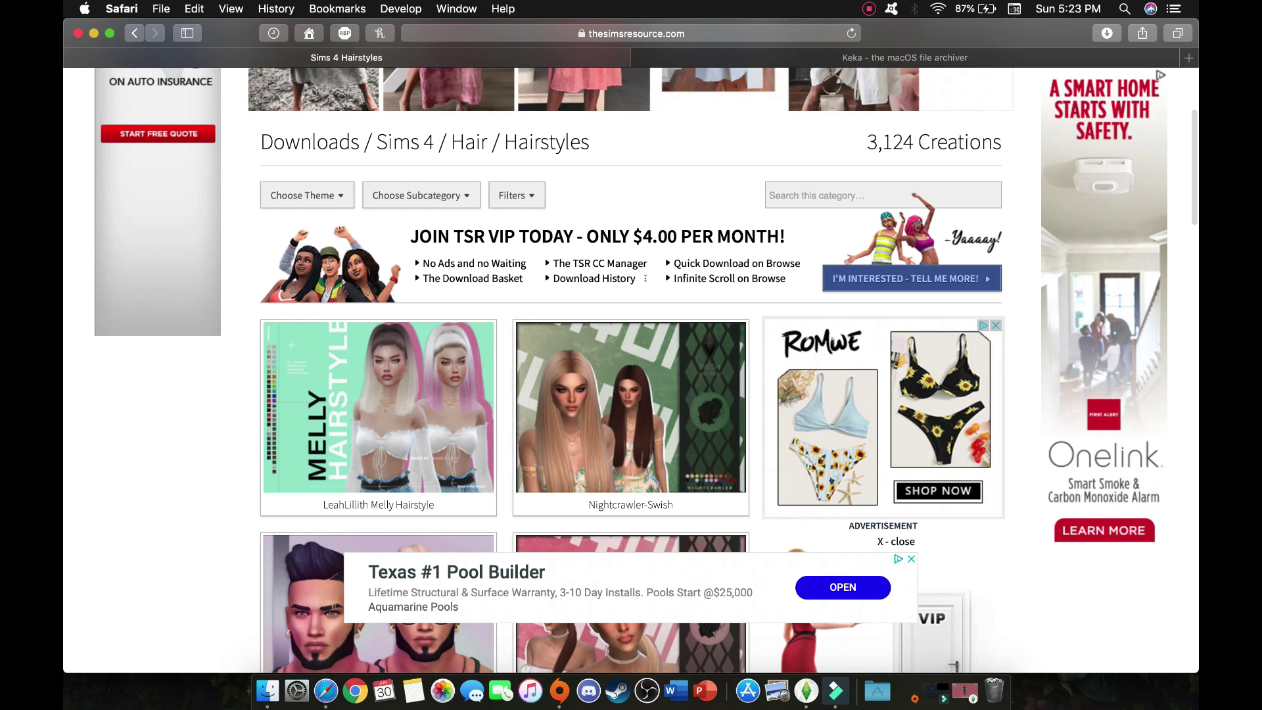
{"action": "scroll", "coordinate": [501, 389], "scroll_direction": "down", "scroll_amount": 10}
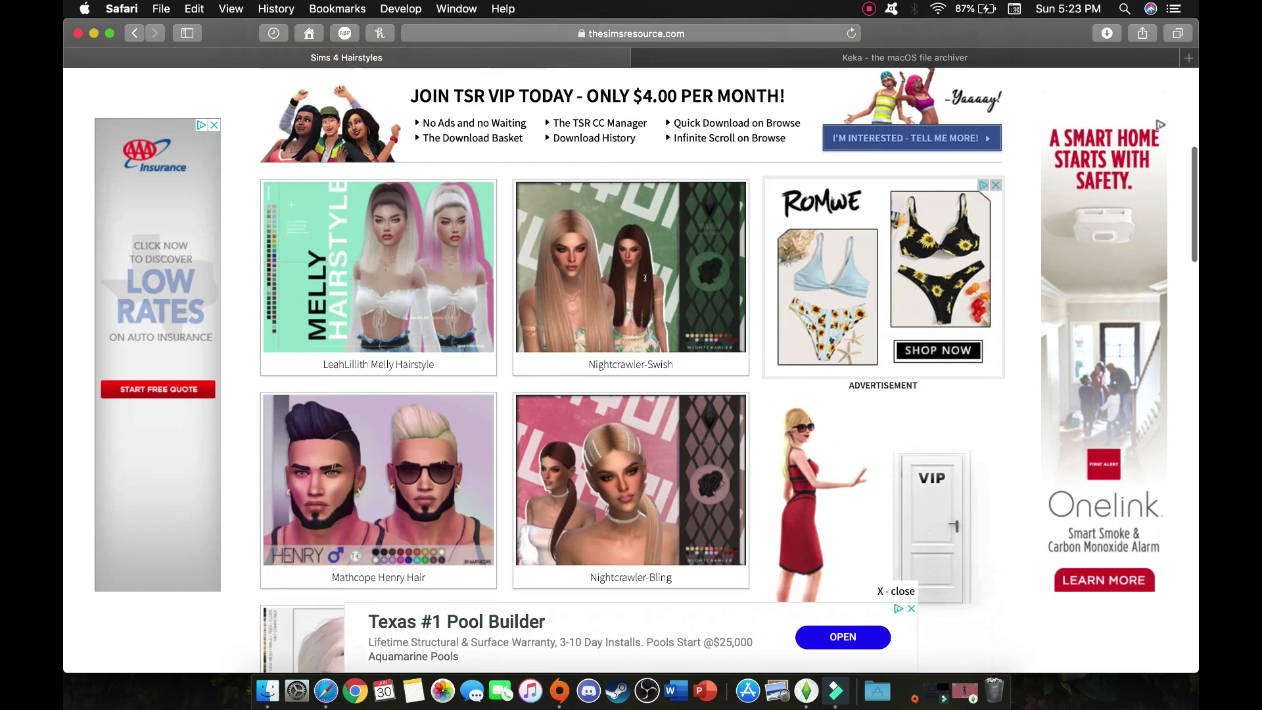
{"action": "scroll", "coordinate": [502, 389], "scroll_direction": "down", "scroll_amount": 5}
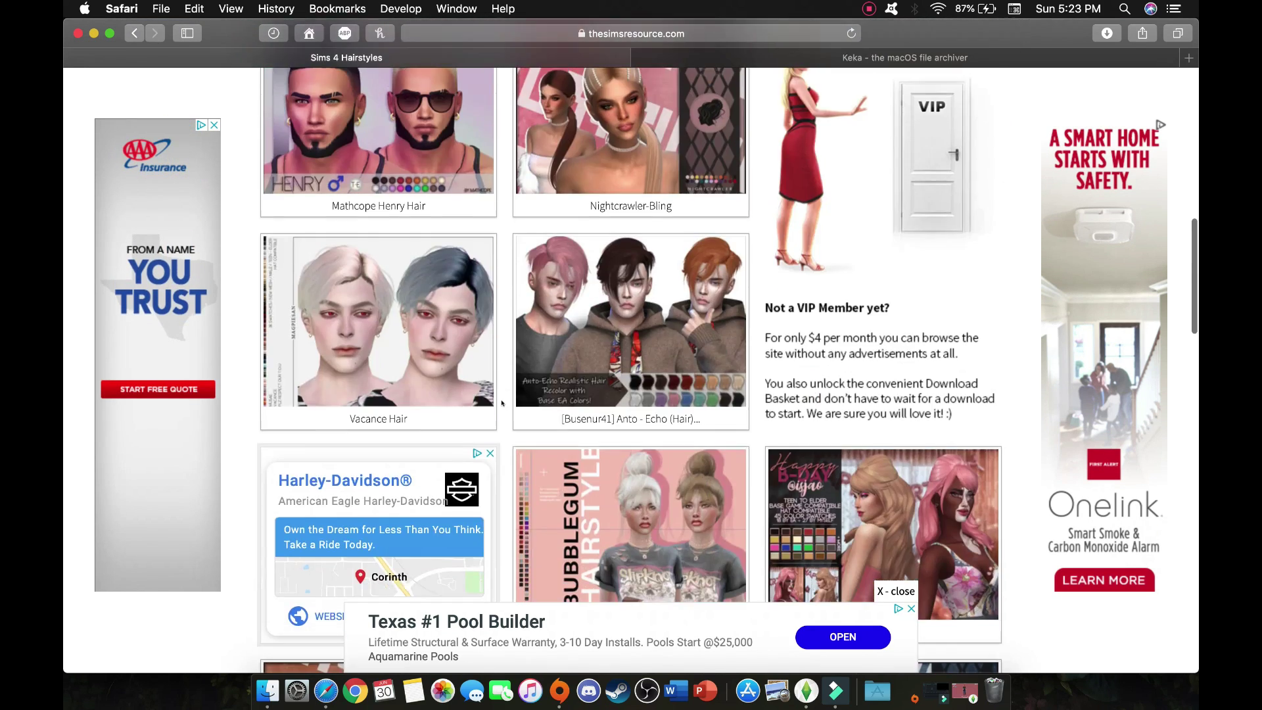
{"action": "scroll", "coordinate": [502, 403], "scroll_direction": "down", "scroll_amount": 4}
{"action": "scroll", "coordinate": [502, 403], "scroll_direction": "up", "scroll_amount": 15}
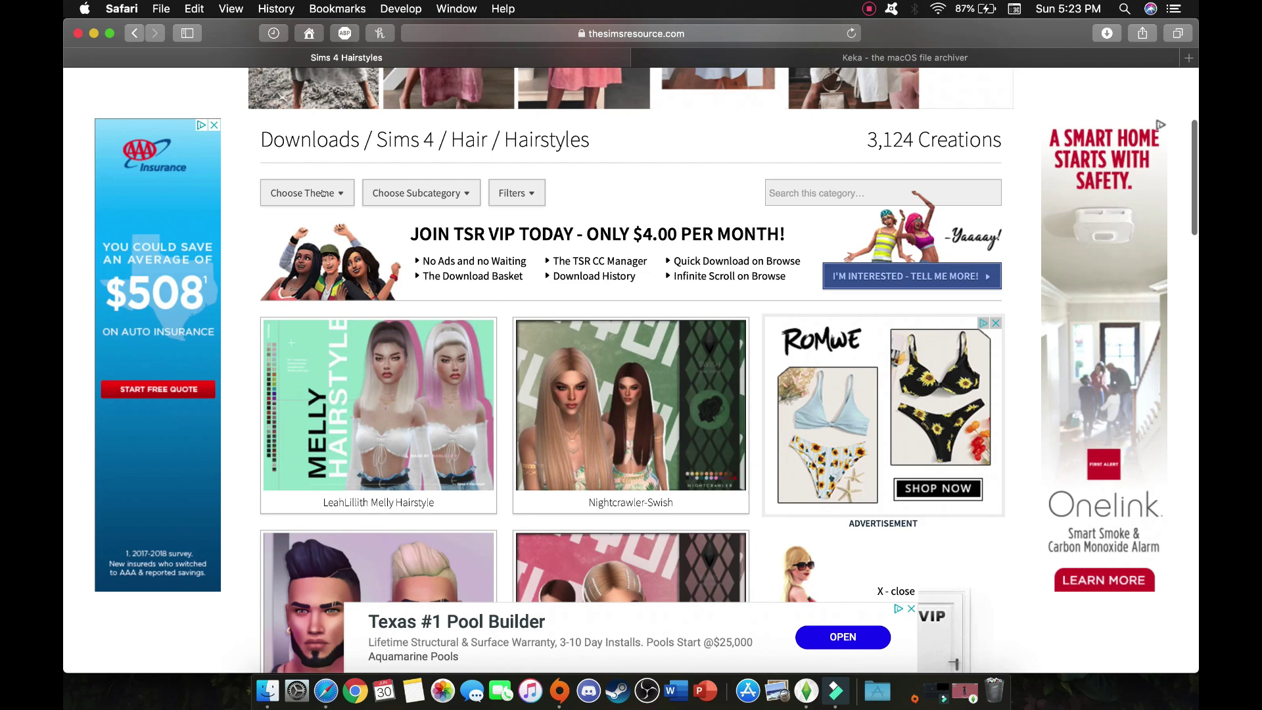
{"action": "scroll", "coordinate": [481, 331], "scroll_direction": "down", "scroll_amount": 20}
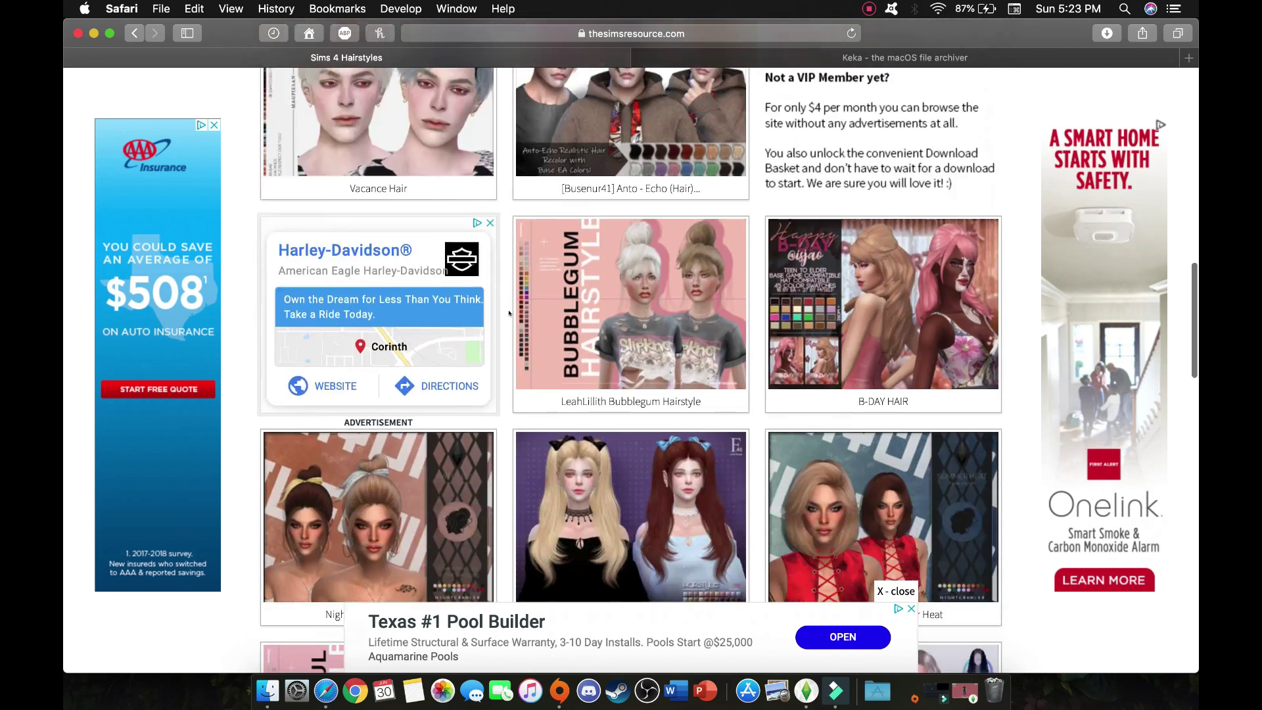
{"action": "scroll", "coordinate": [510, 313], "scroll_direction": "down", "scroll_amount": 6}
{"action": "left_click", "coordinate": [331, 304]}
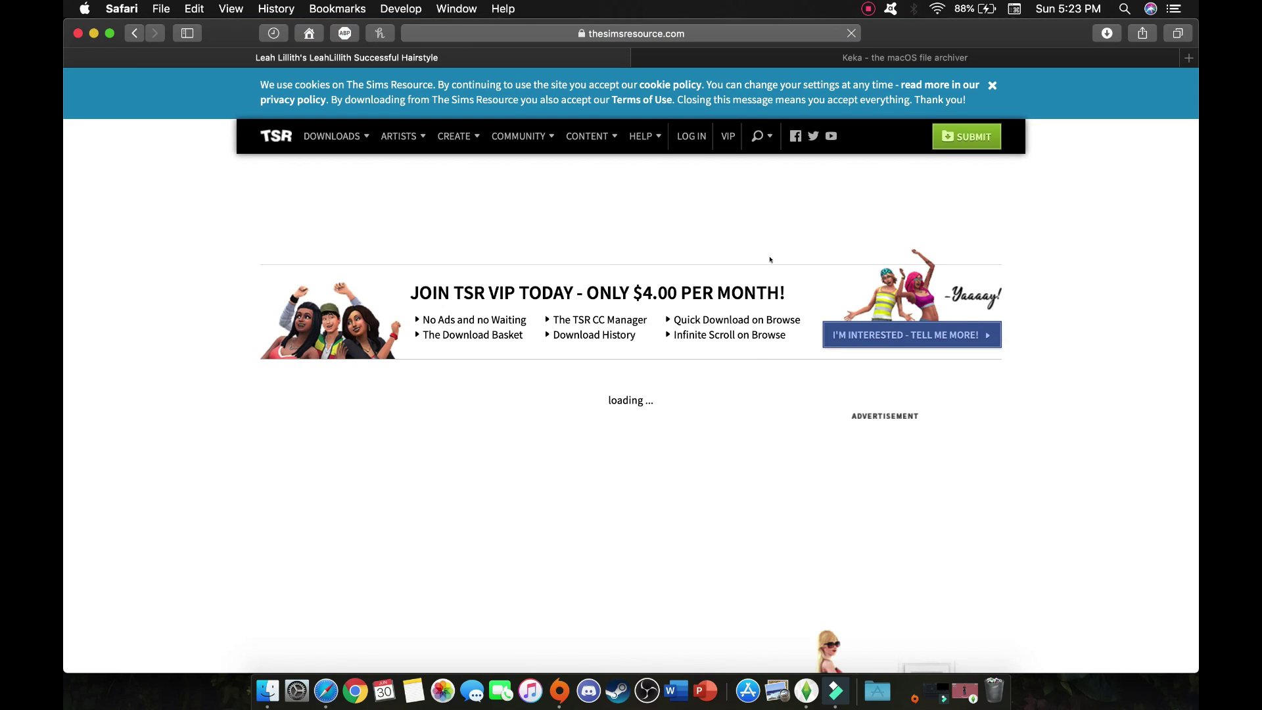
View the Successful Hairstyle's second preview image and scroll down to its description.
{"action": "scroll", "coordinate": [618, 480], "scroll_direction": "up", "scroll_amount": 3}
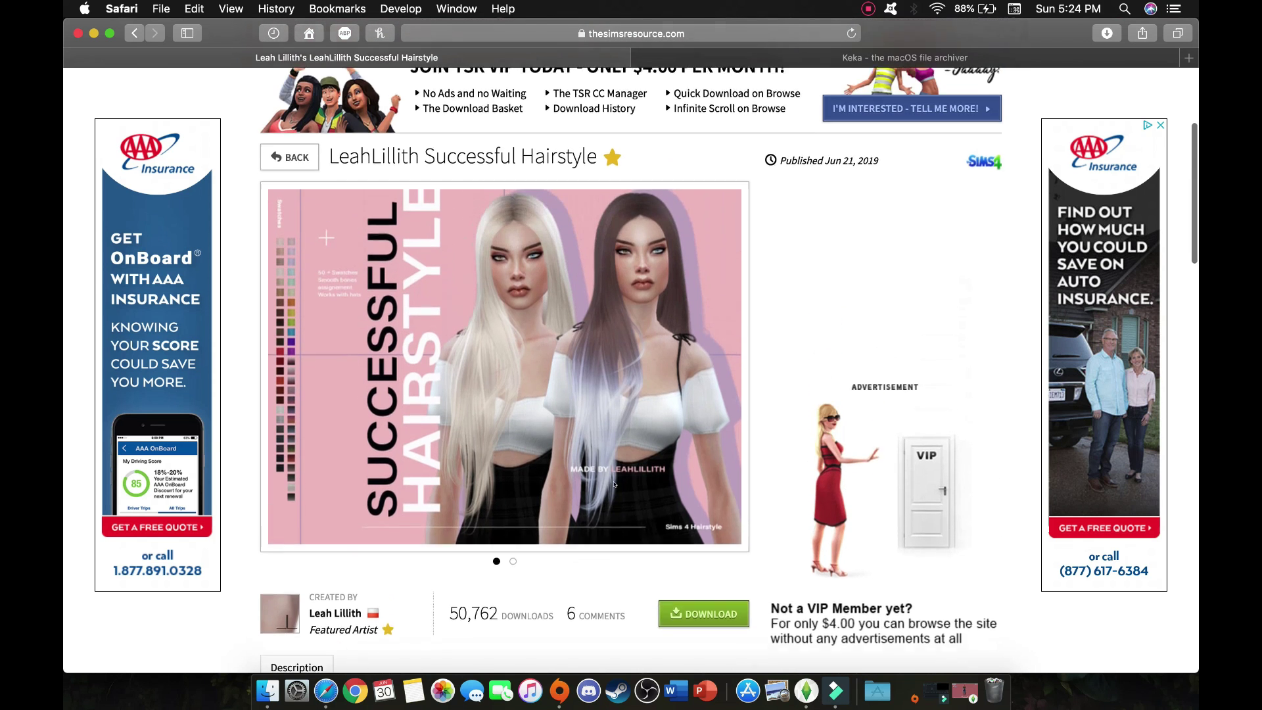
{"action": "scroll", "coordinate": [614, 485], "scroll_direction": "down", "scroll_amount": 3}
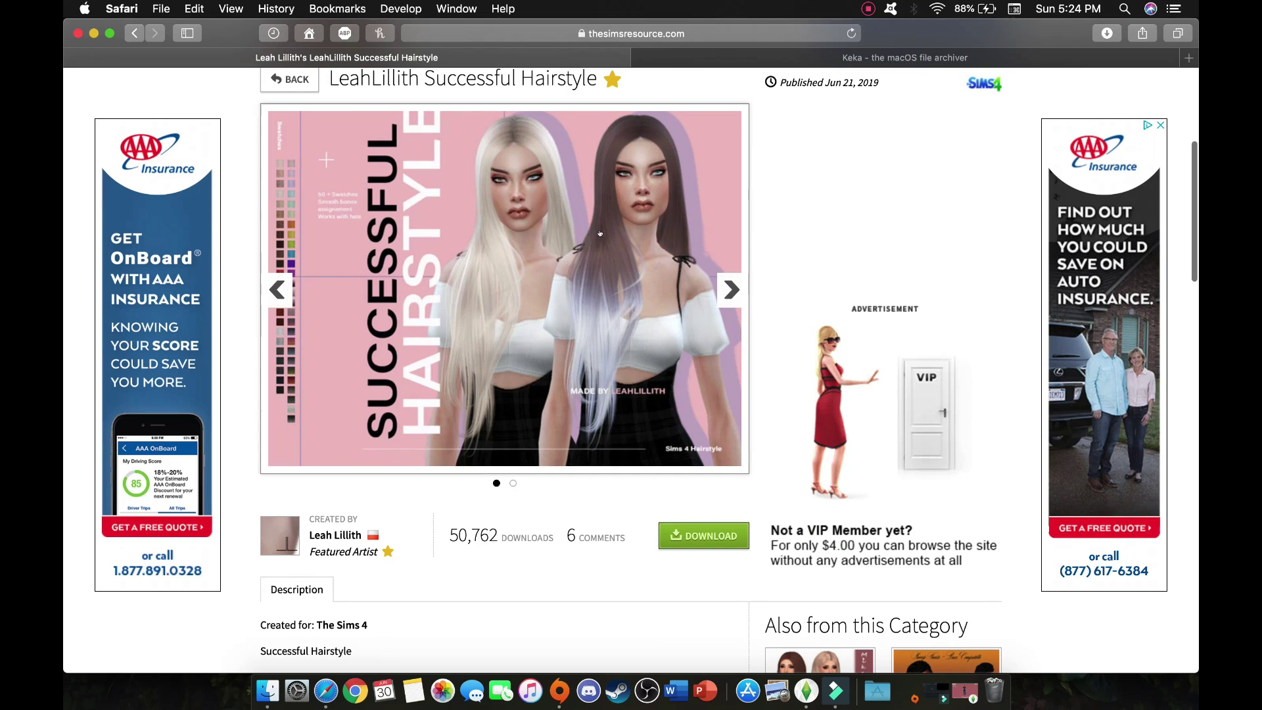
{"action": "left_click", "coordinate": [722, 293]}
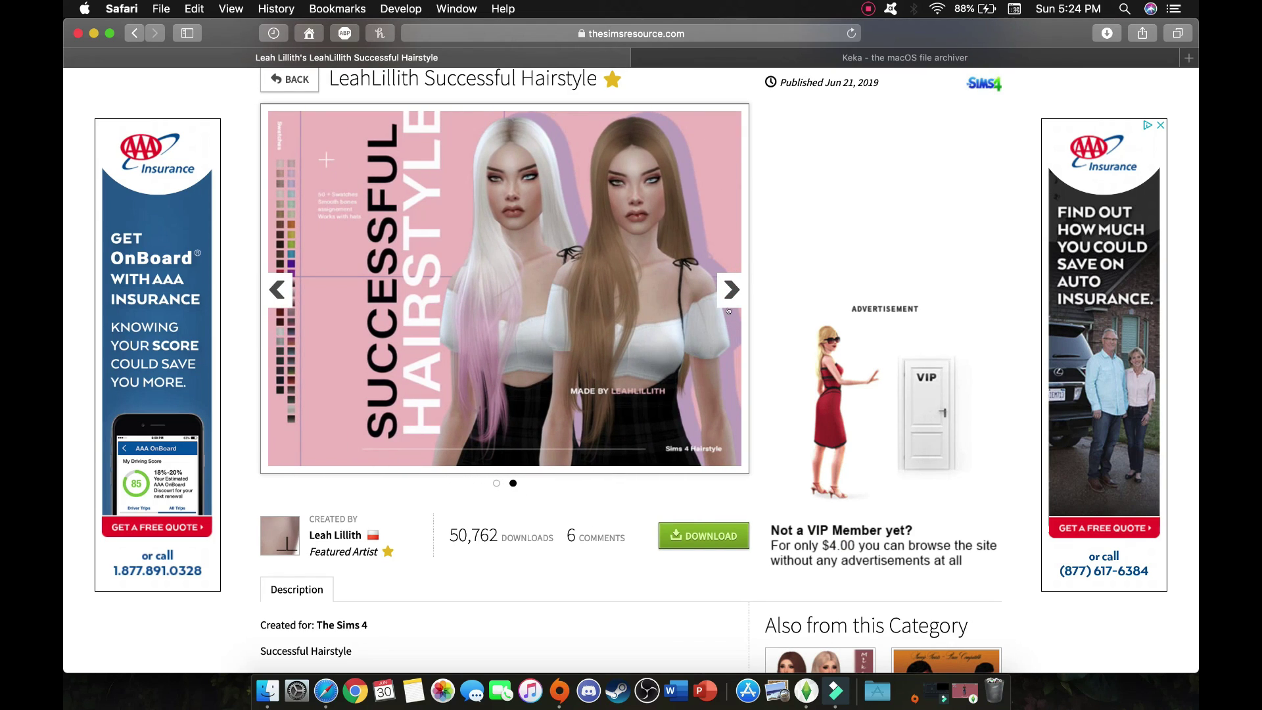
{"action": "scroll", "coordinate": [729, 311], "scroll_direction": "down", "scroll_amount": 7}
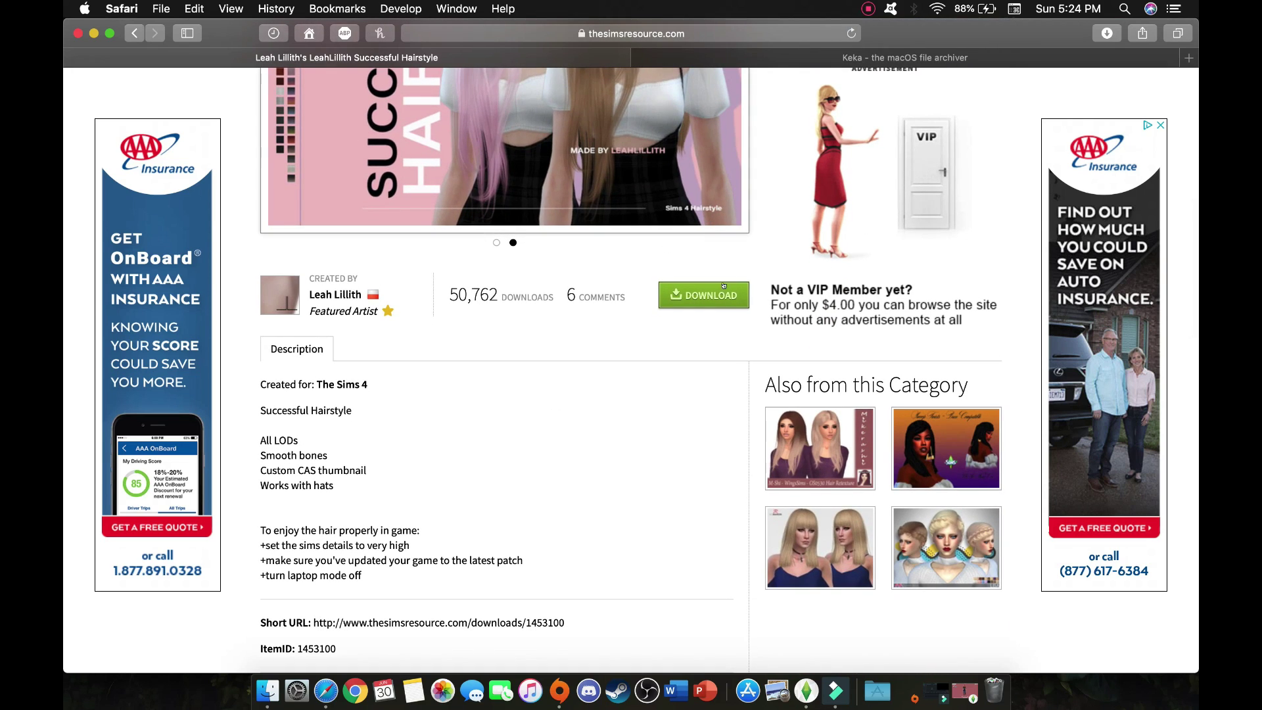
Download the 15.4 MB LeahLillith Successful Hair package and move Safari aside.
{"action": "left_click", "coordinate": [714, 300]}
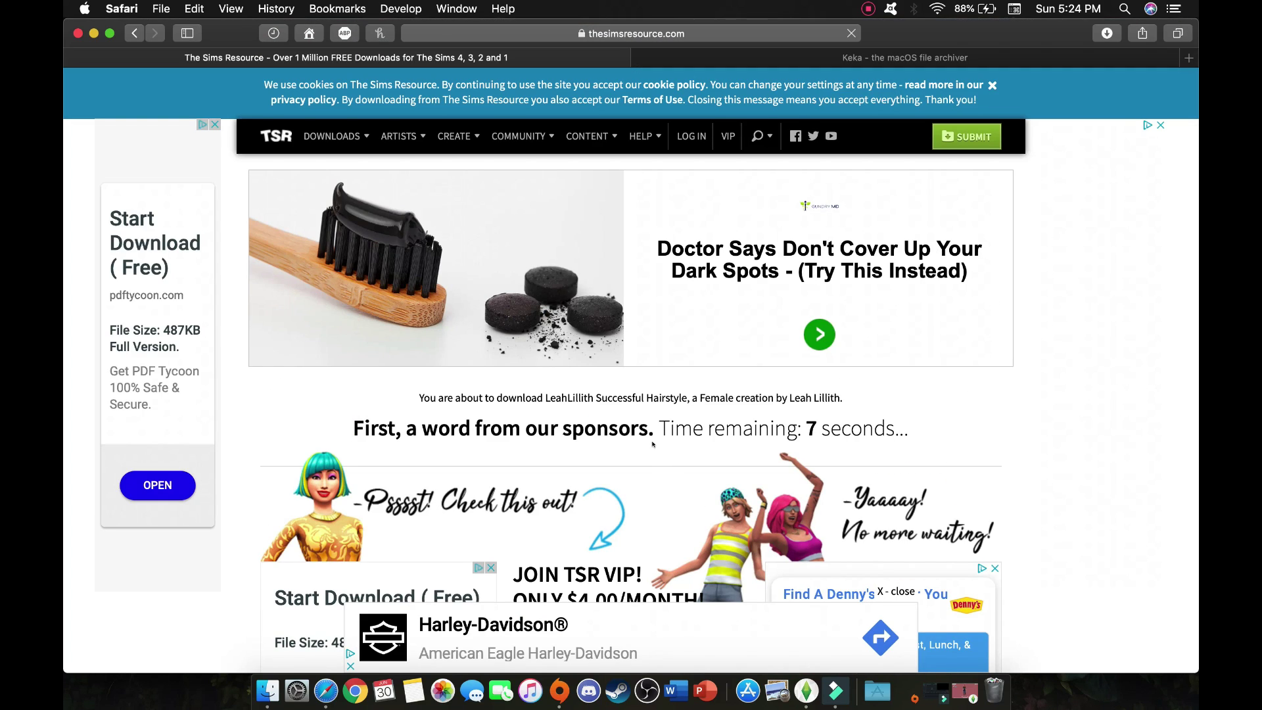
{"action": "scroll", "coordinate": [655, 447], "scroll_direction": "down", "scroll_amount": 4}
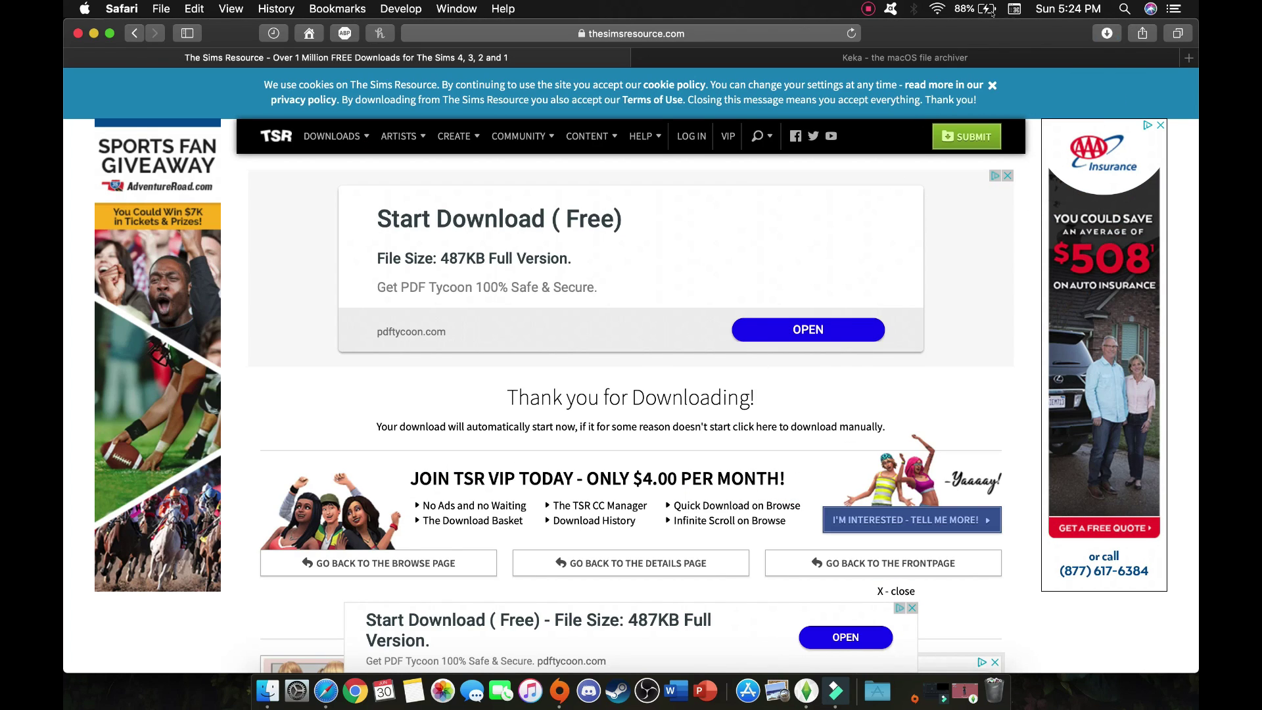
{"action": "left_click_drag", "start_coordinate": [979, 40], "coordinate": [489, 245]}
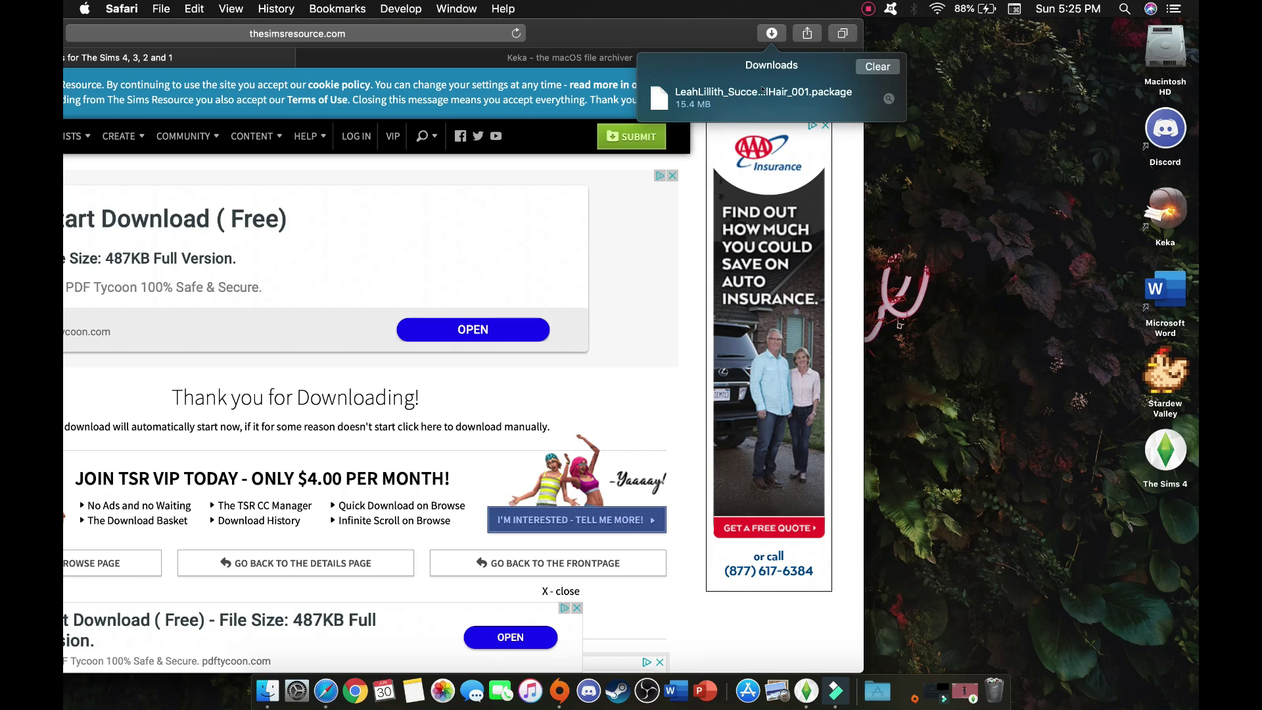
Navigate Finder to Documents > Electronic Arts > The Sims 4 > Mods.
{"action": "left_click", "coordinate": [267, 691]}
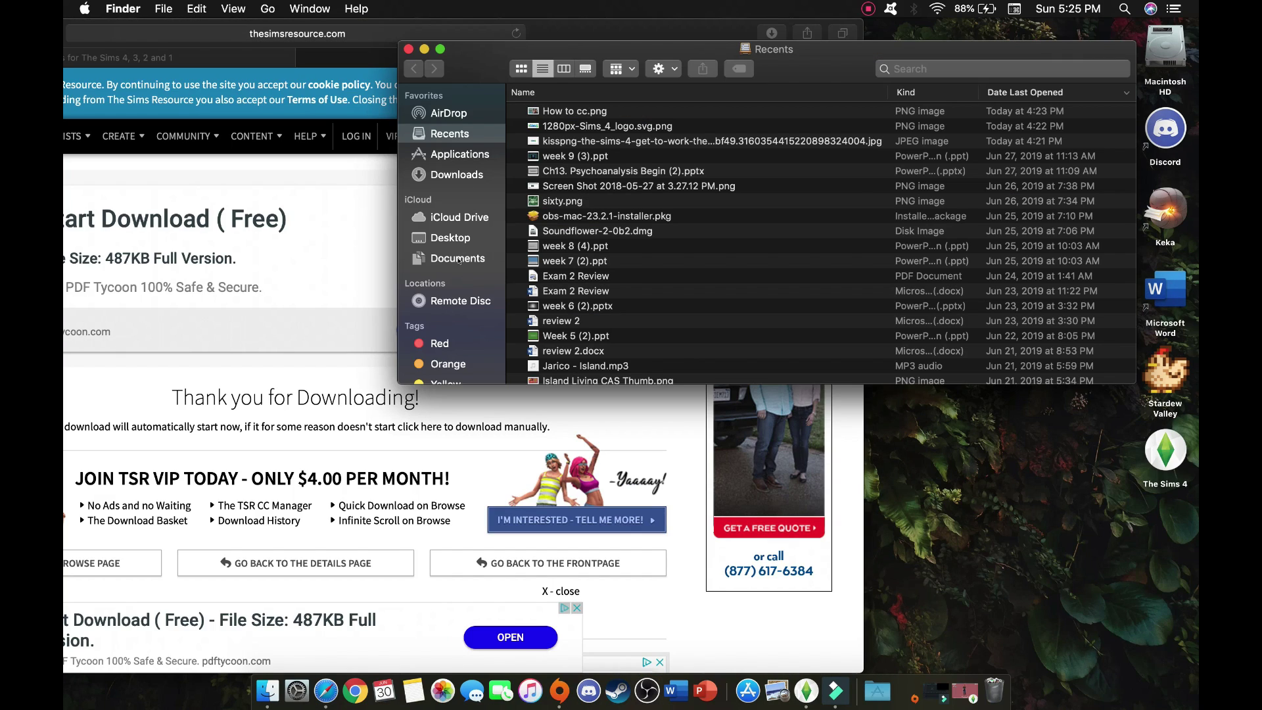
{"action": "left_click", "coordinate": [459, 259]}
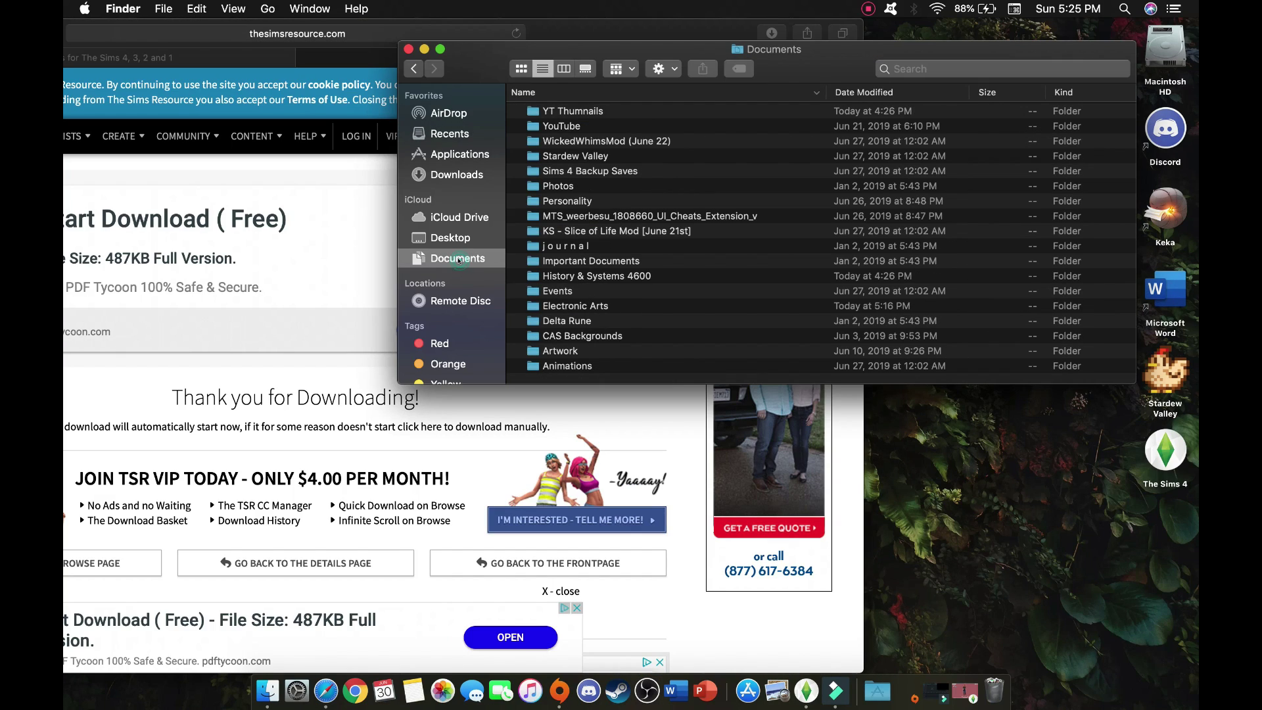
{"action": "double_click", "coordinate": [586, 308]}
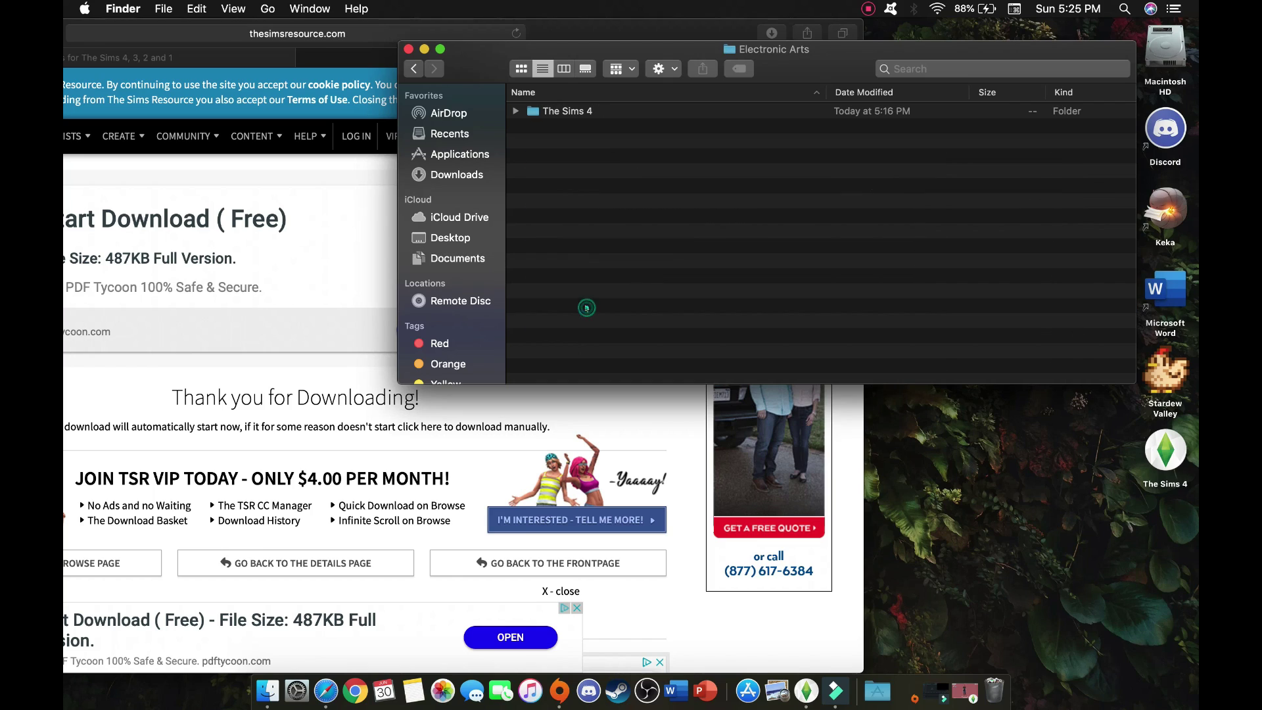
{"action": "double_click", "coordinate": [599, 110]}
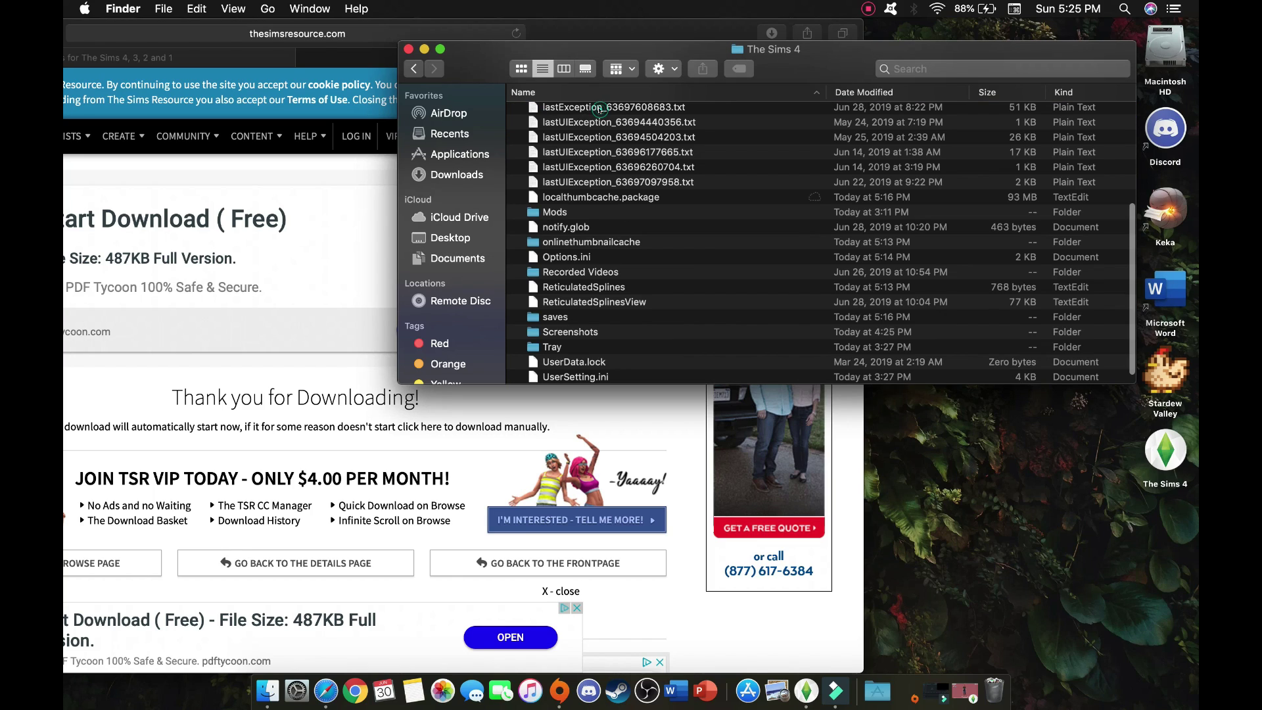
{"action": "double_click", "coordinate": [566, 214]}
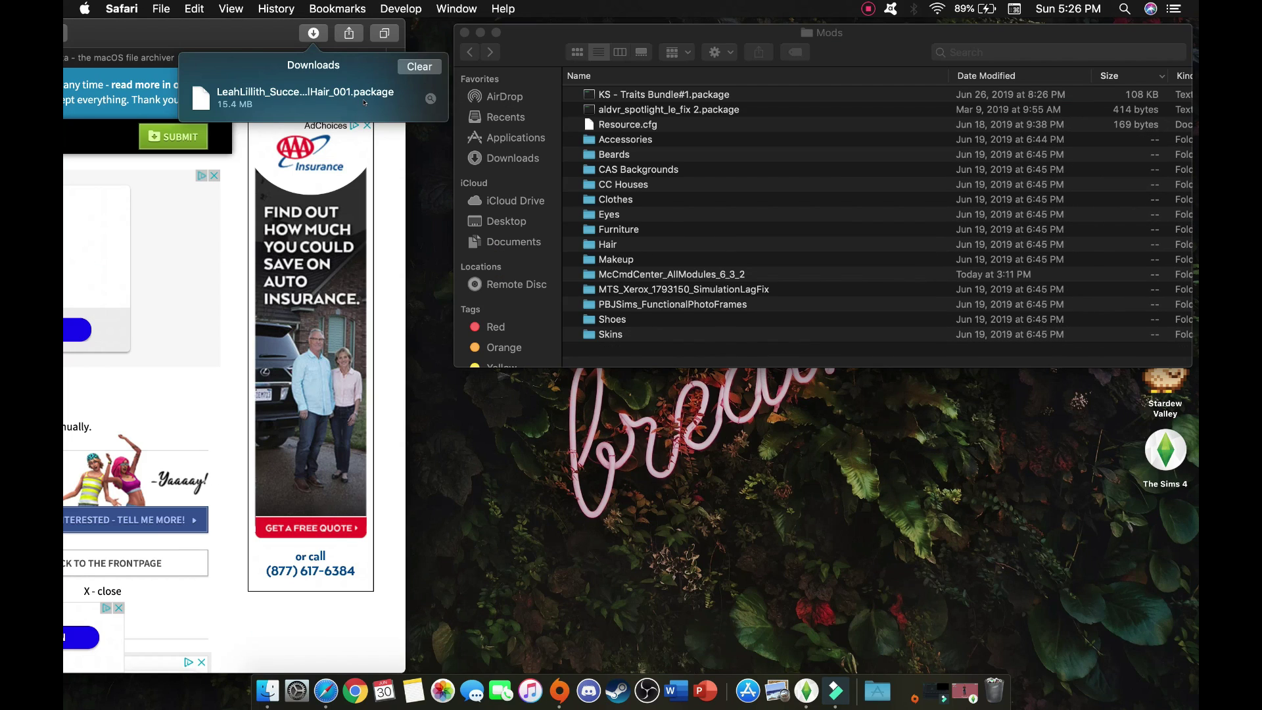
Move LeahLillith_SuccessfulHair_001.package into the Mods Hair folder, verify it, and close that window.
{"action": "left_click_drag", "start_coordinate": [365, 102], "coordinate": [608, 248]}
{"action": "double_click", "coordinate": [631, 250]}
{"action": "left_click_drag", "start_coordinate": [516, 58], "coordinate": [472, 107]}
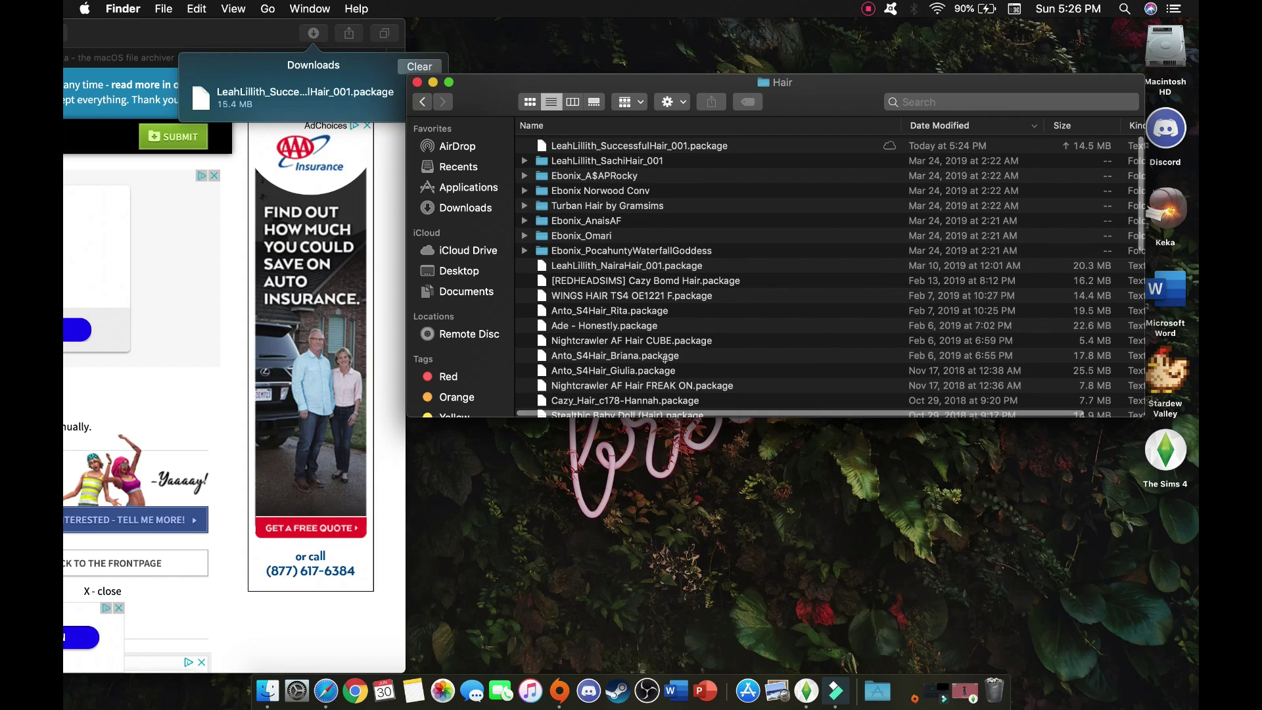
{"action": "key", "text": "super+w"}
{"action": "left_click", "coordinate": [251, 39]}
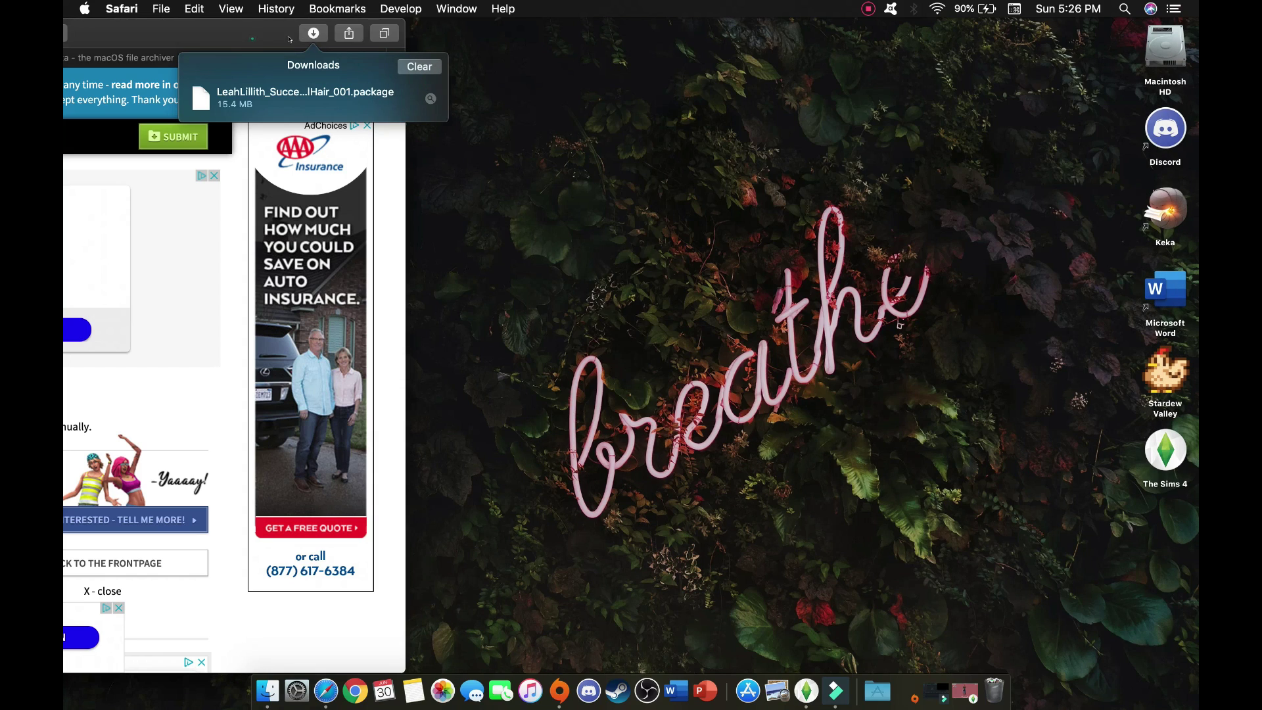
Drag the Safari window back into full view.
{"action": "left_click_drag", "start_coordinate": [250, 33], "coordinate": [895, 33]}
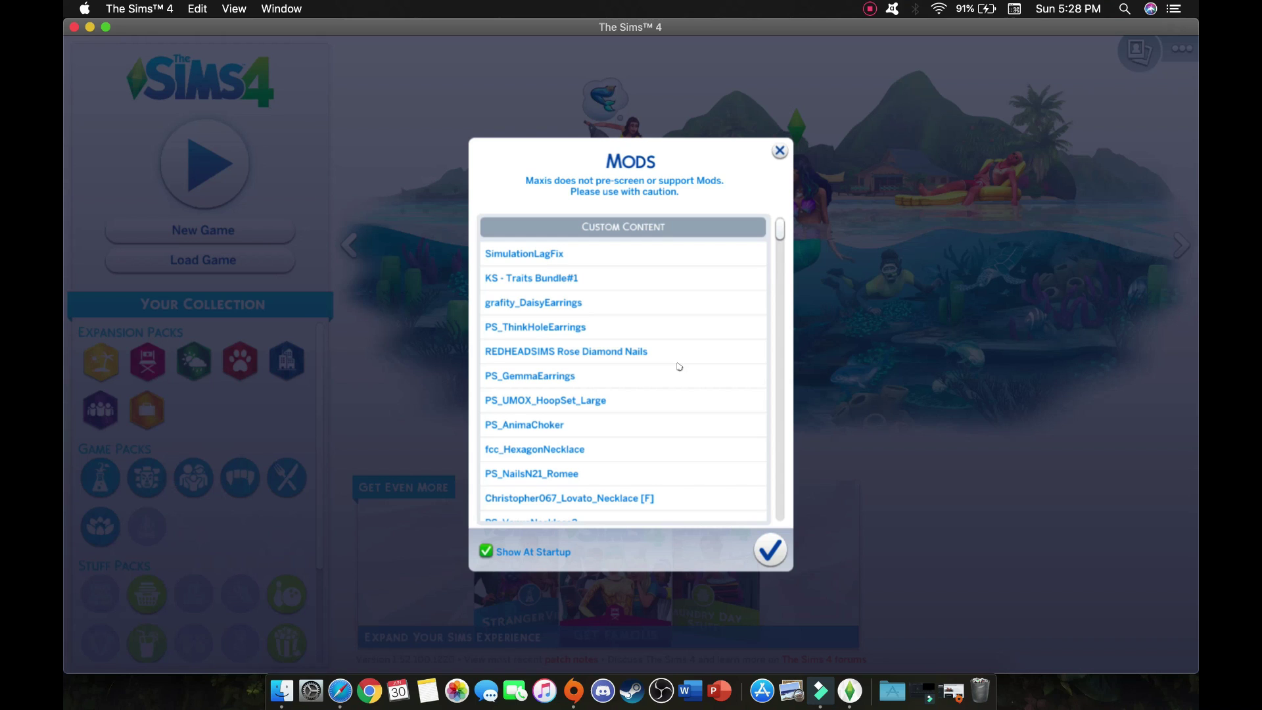
Scroll through the startup Mods dialog's custom content list and confirm it with OK.
{"action": "scroll", "coordinate": [641, 394], "scroll_direction": "down", "scroll_amount": 10}
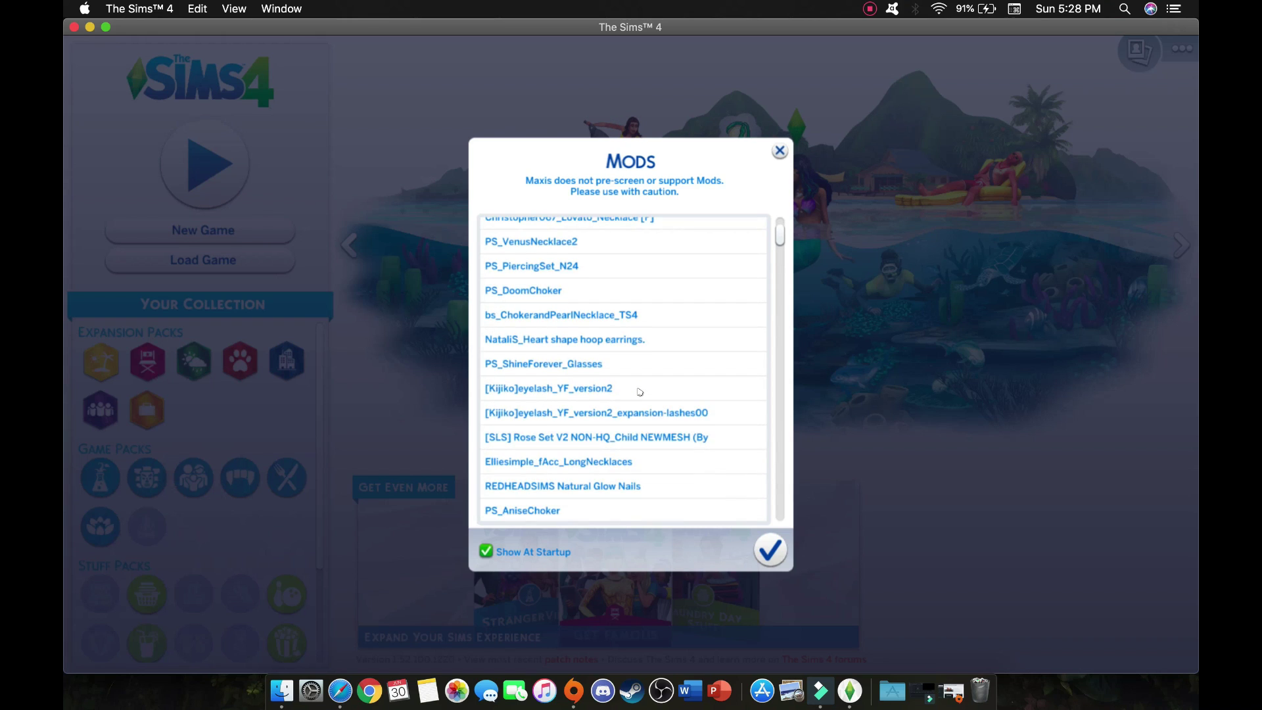
{"action": "left_click_drag", "start_coordinate": [777, 242], "coordinate": [771, 517]}
{"action": "left_click", "coordinate": [961, 269]}
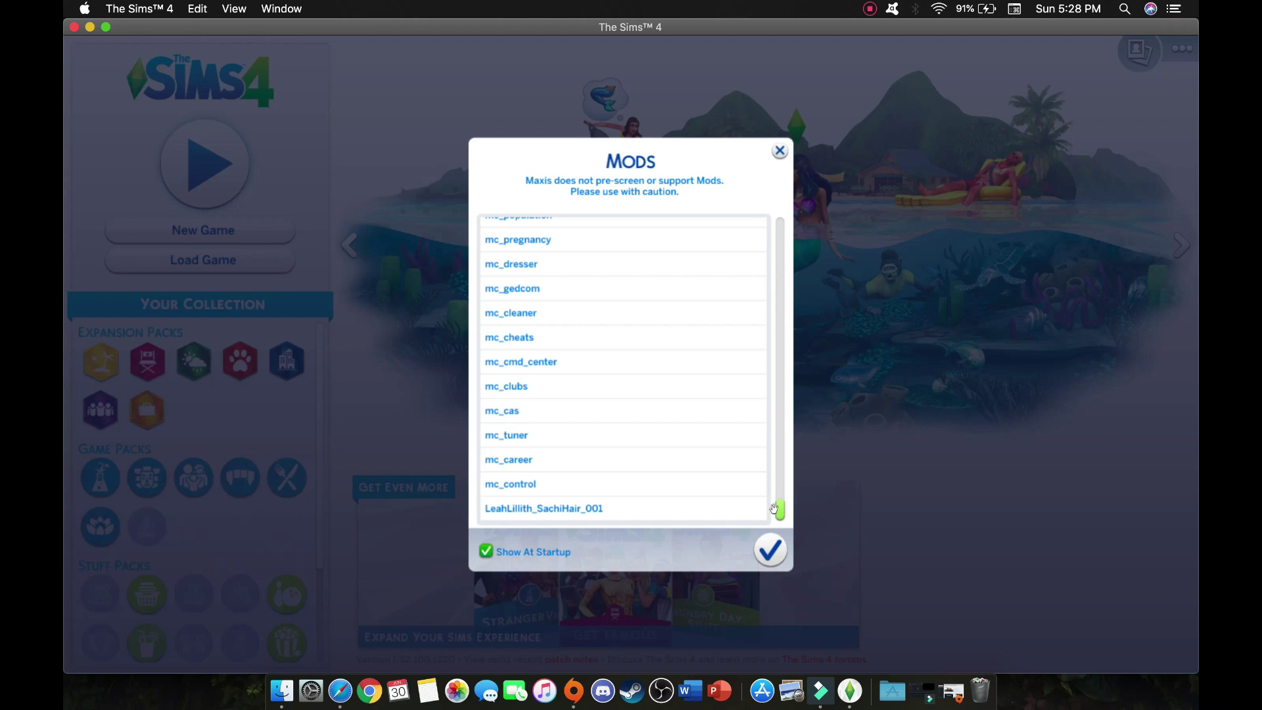
{"action": "left_click_drag", "start_coordinate": [773, 509], "coordinate": [779, 183]}
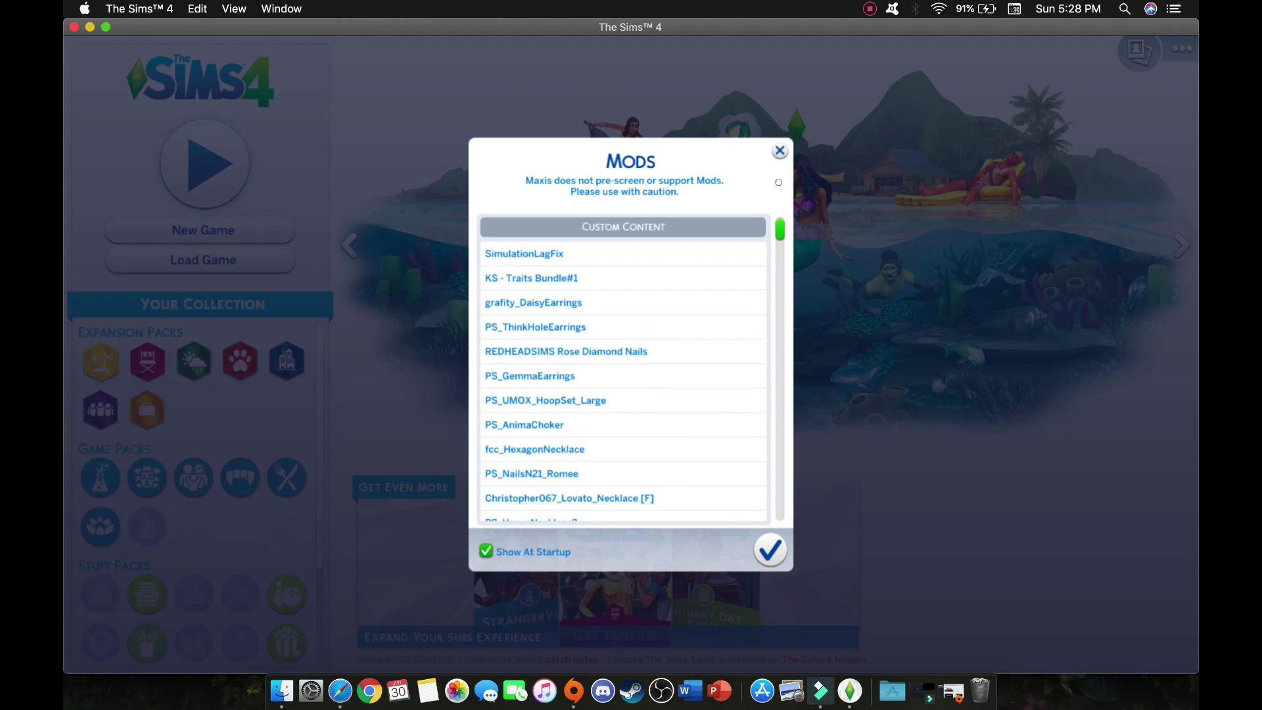
{"action": "left_click", "coordinate": [767, 550]}
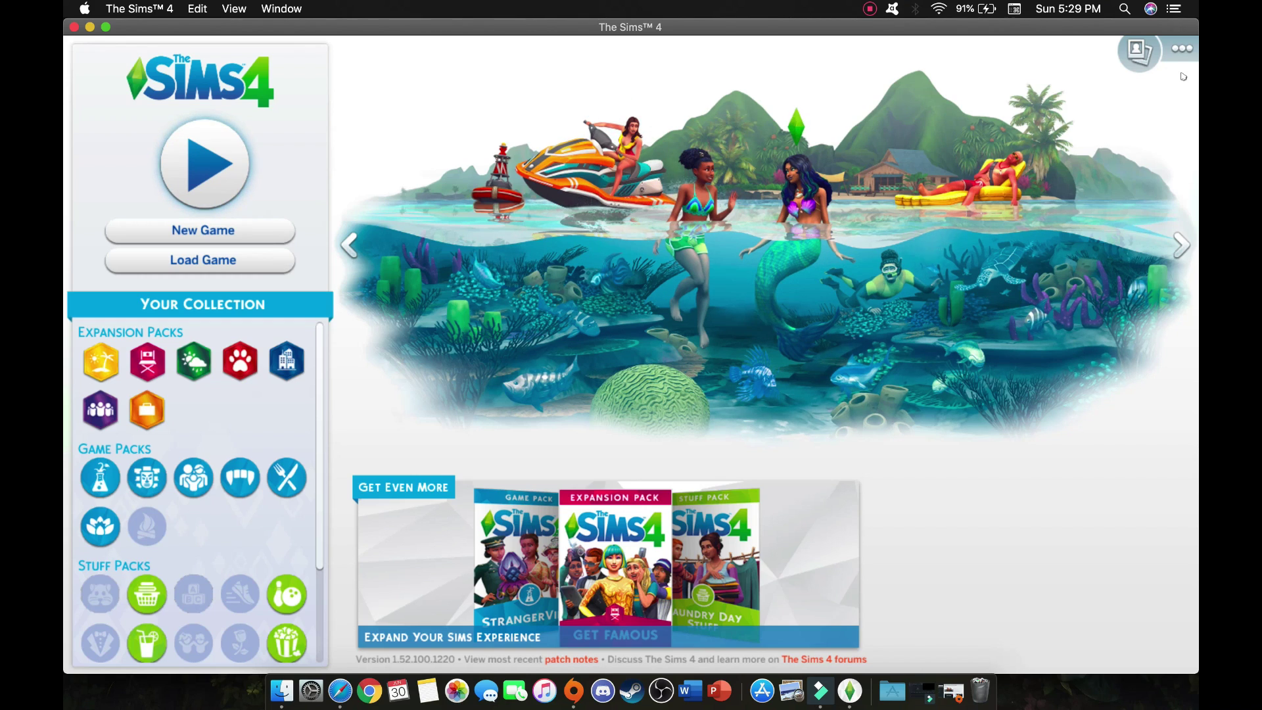
Enable custom content and script mods in Game Options > Other, review the CC list, and apply changes.
{"action": "left_click", "coordinate": [1181, 51]}
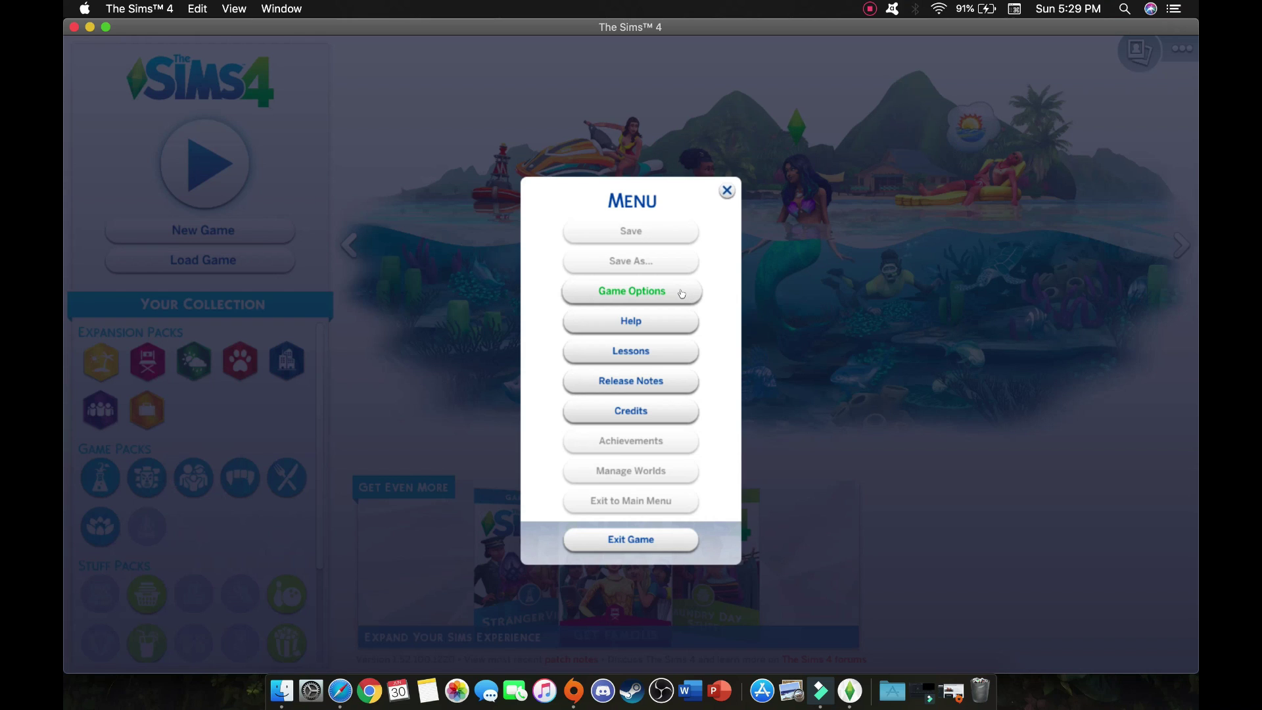
{"action": "left_click", "coordinate": [733, 192]}
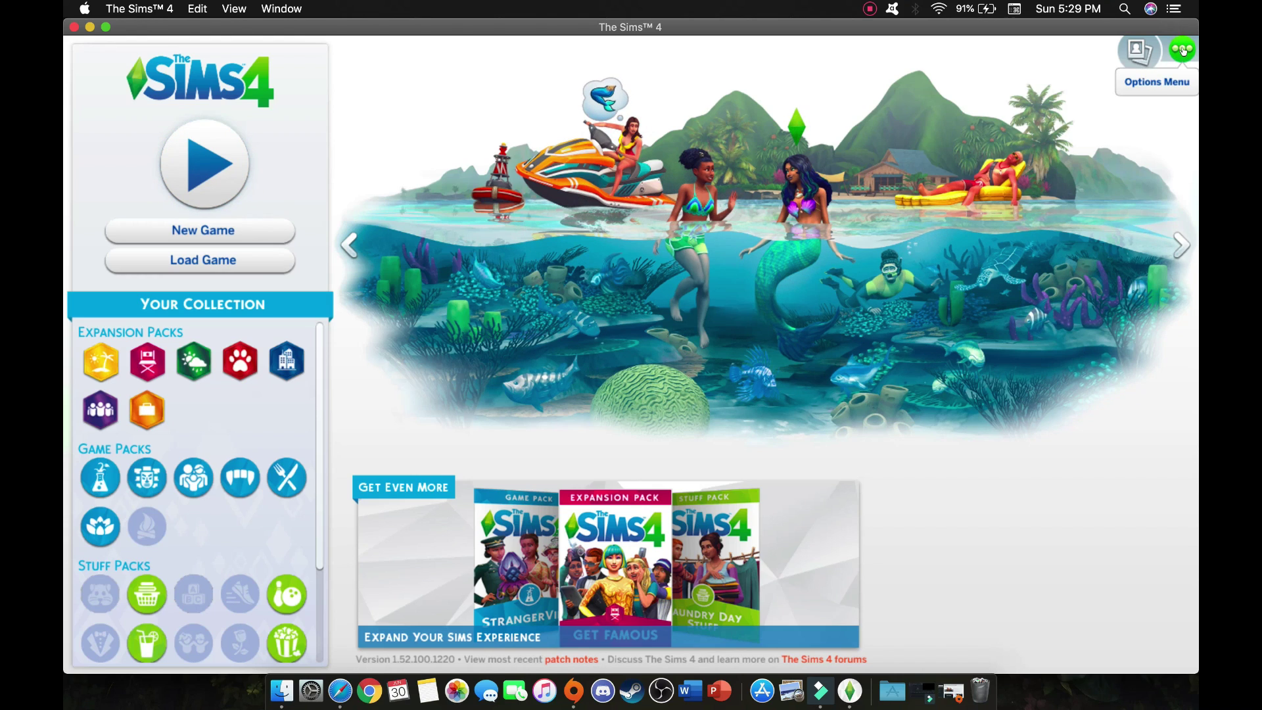
{"action": "left_click", "coordinate": [1182, 51]}
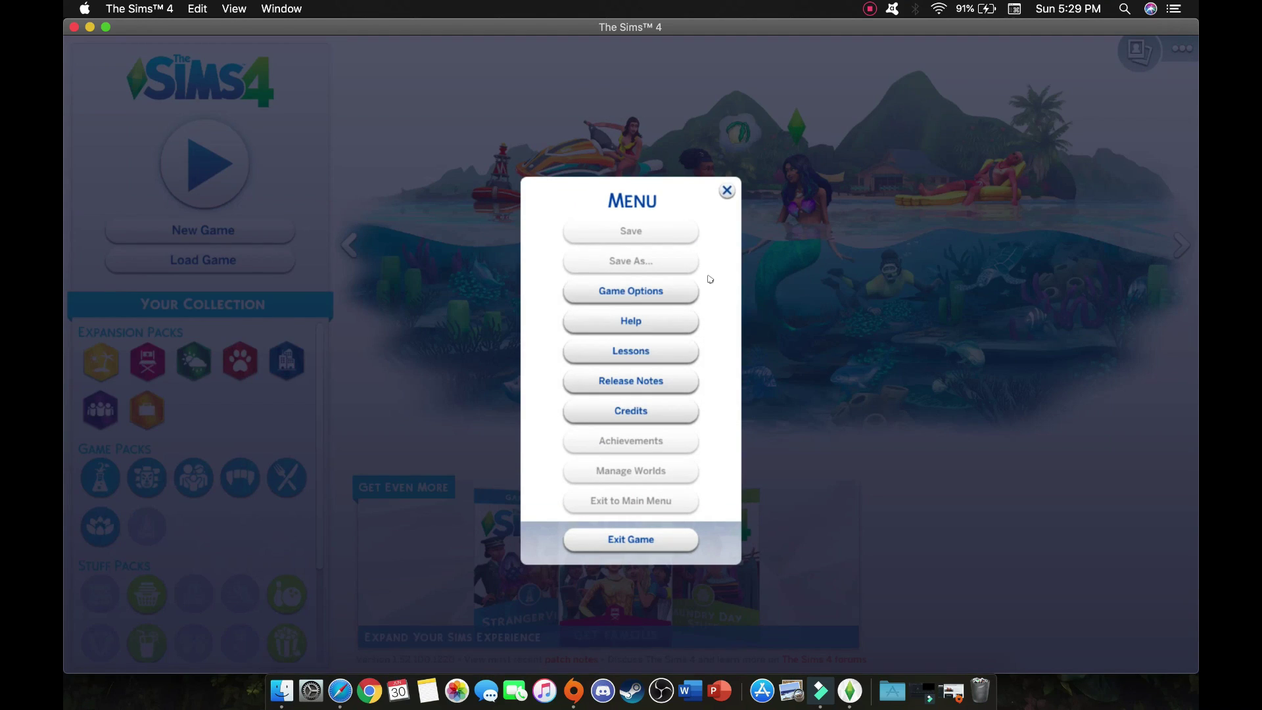
{"action": "left_click", "coordinate": [678, 296]}
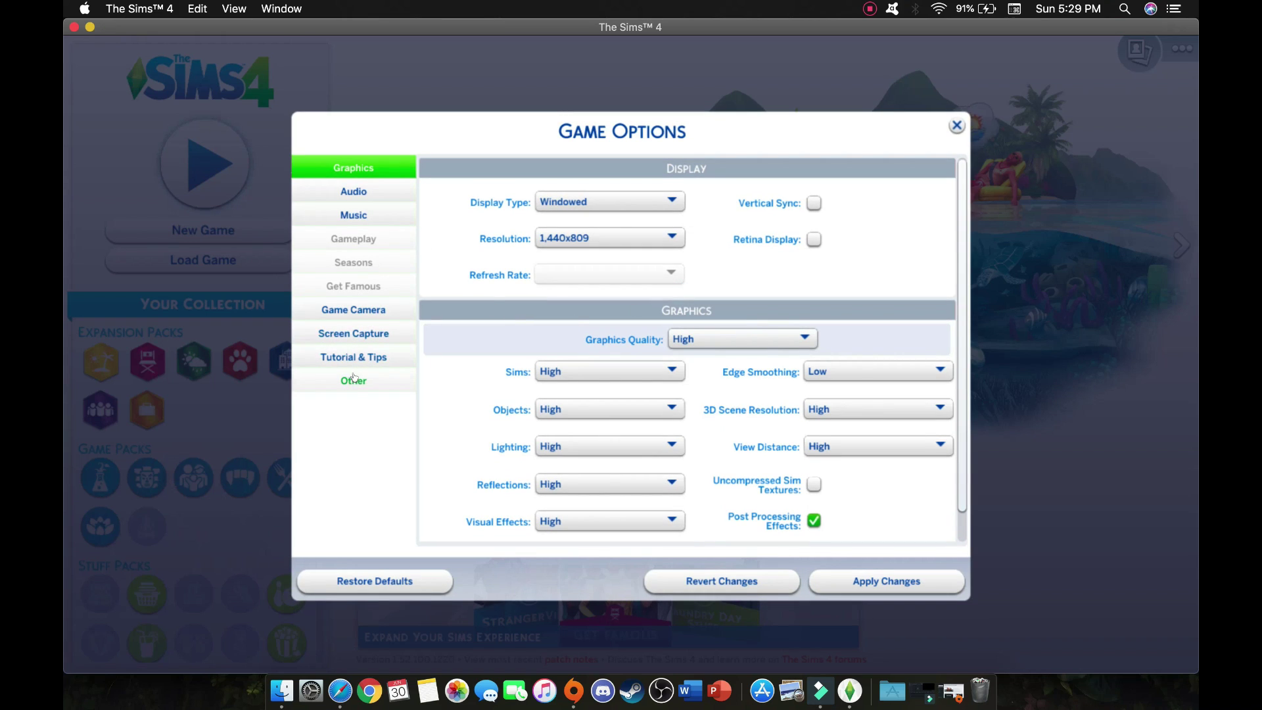
{"action": "left_click", "coordinate": [375, 388]}
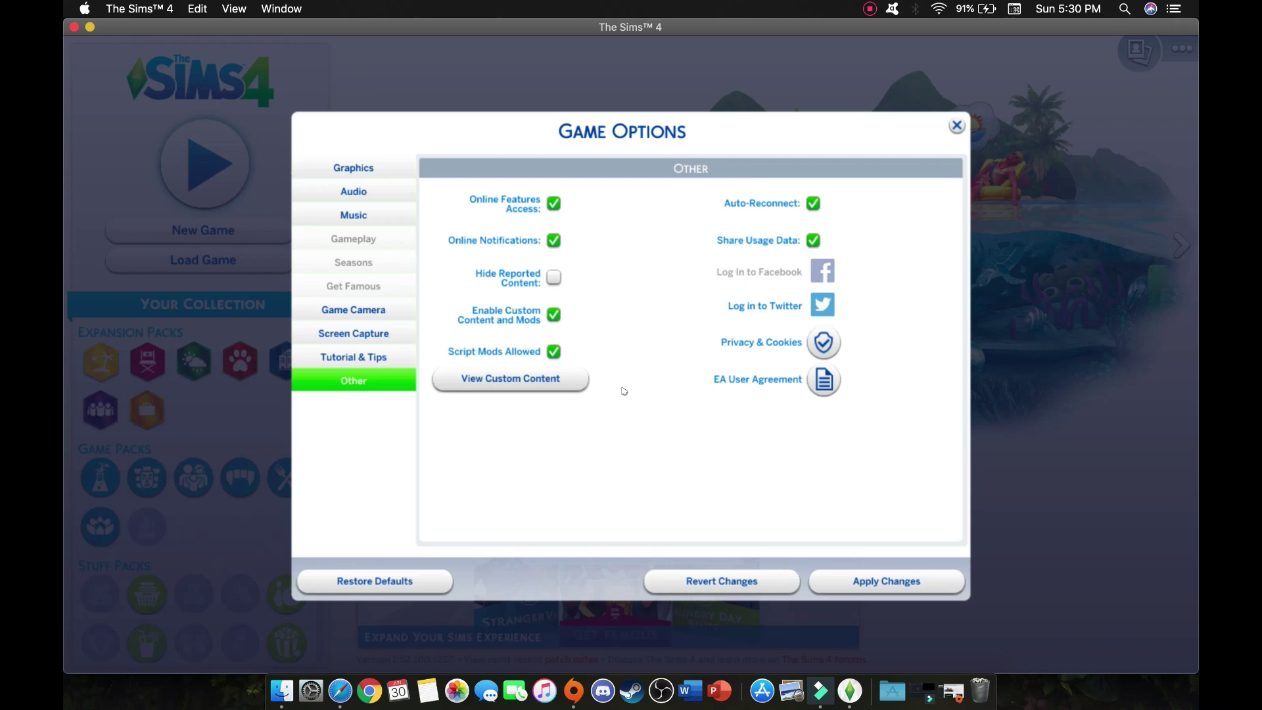
{"action": "left_click", "coordinate": [518, 381]}
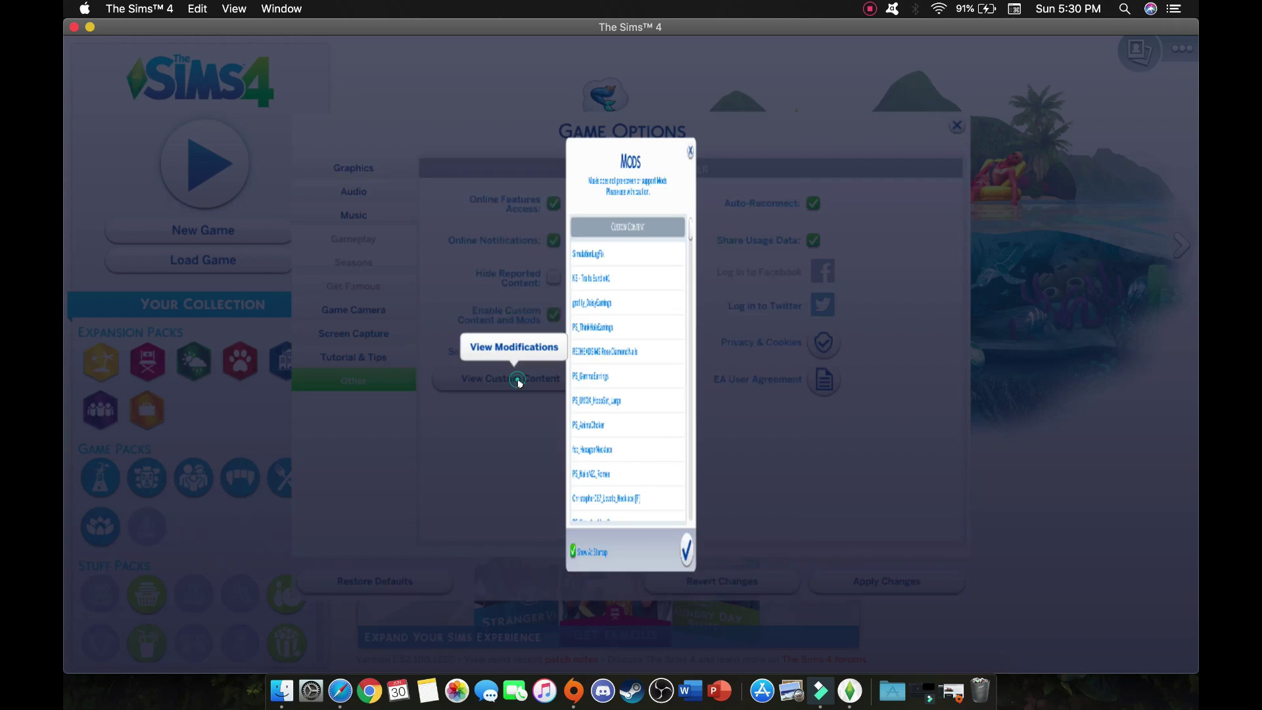
{"action": "scroll", "coordinate": [631, 342], "scroll_direction": "down", "scroll_amount": 5}
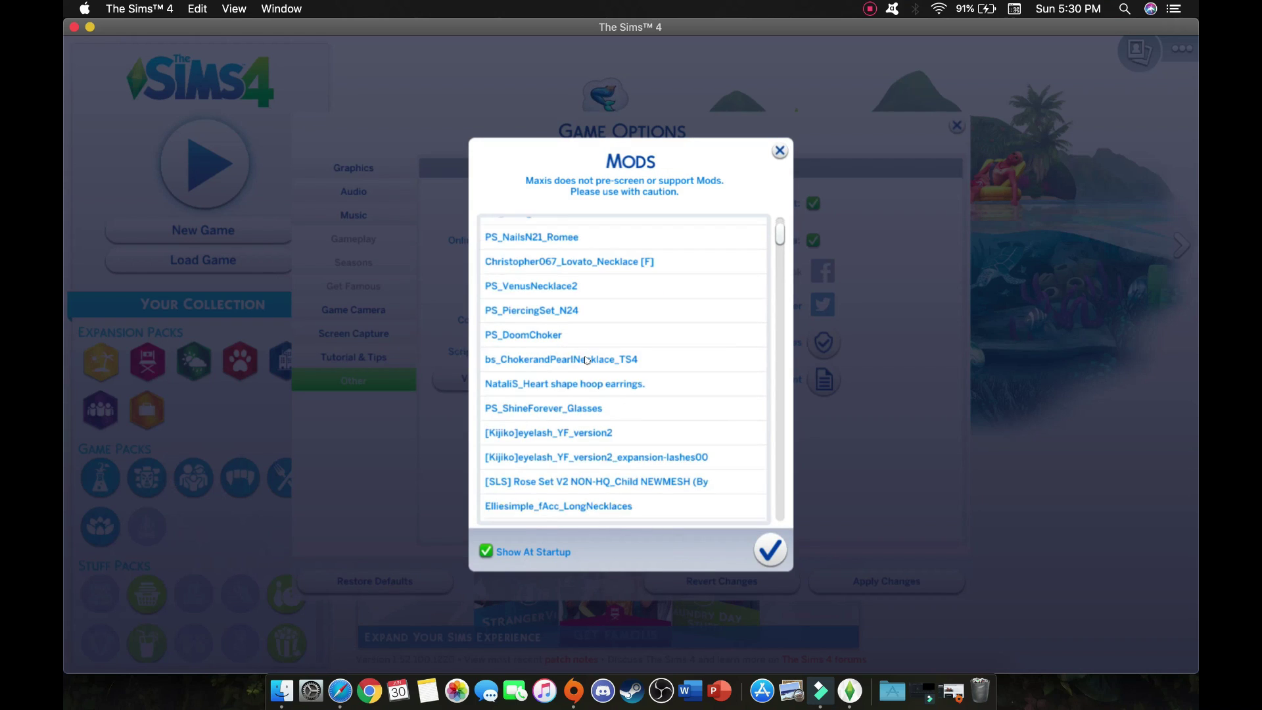
{"action": "left_click", "coordinate": [778, 151]}
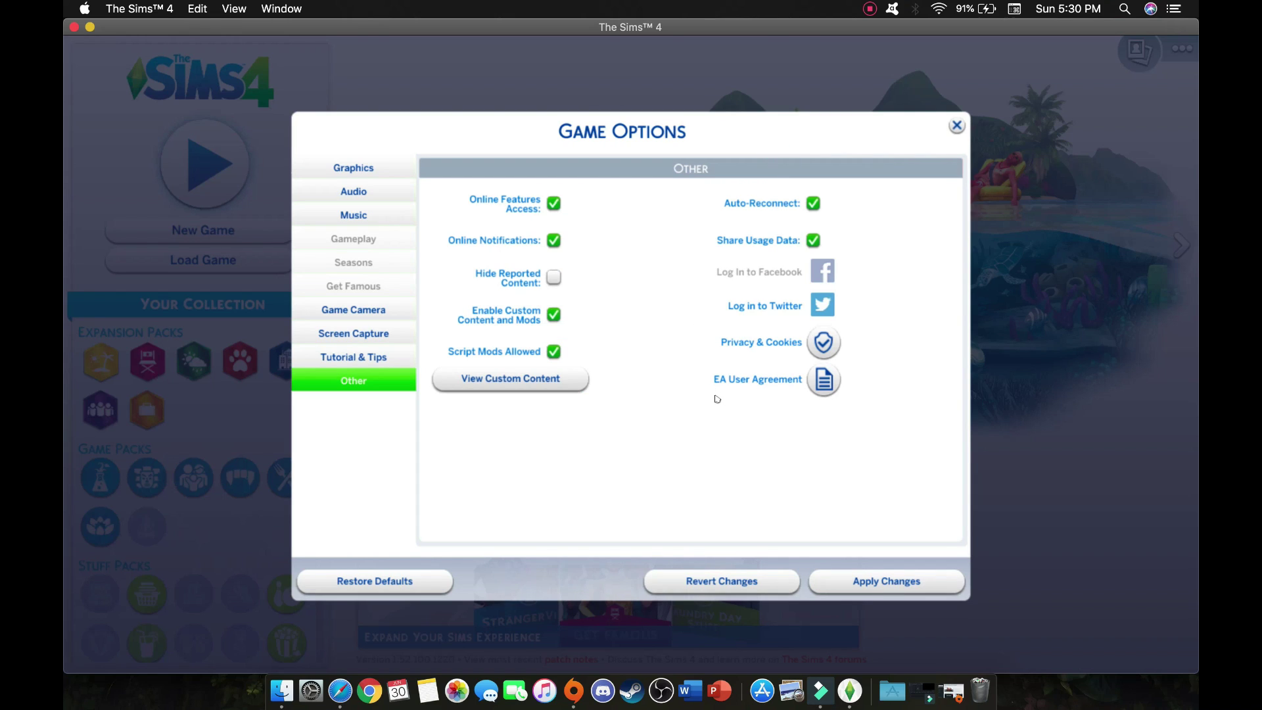
{"action": "left_click", "coordinate": [881, 590]}
{"action": "left_click", "coordinate": [956, 128]}
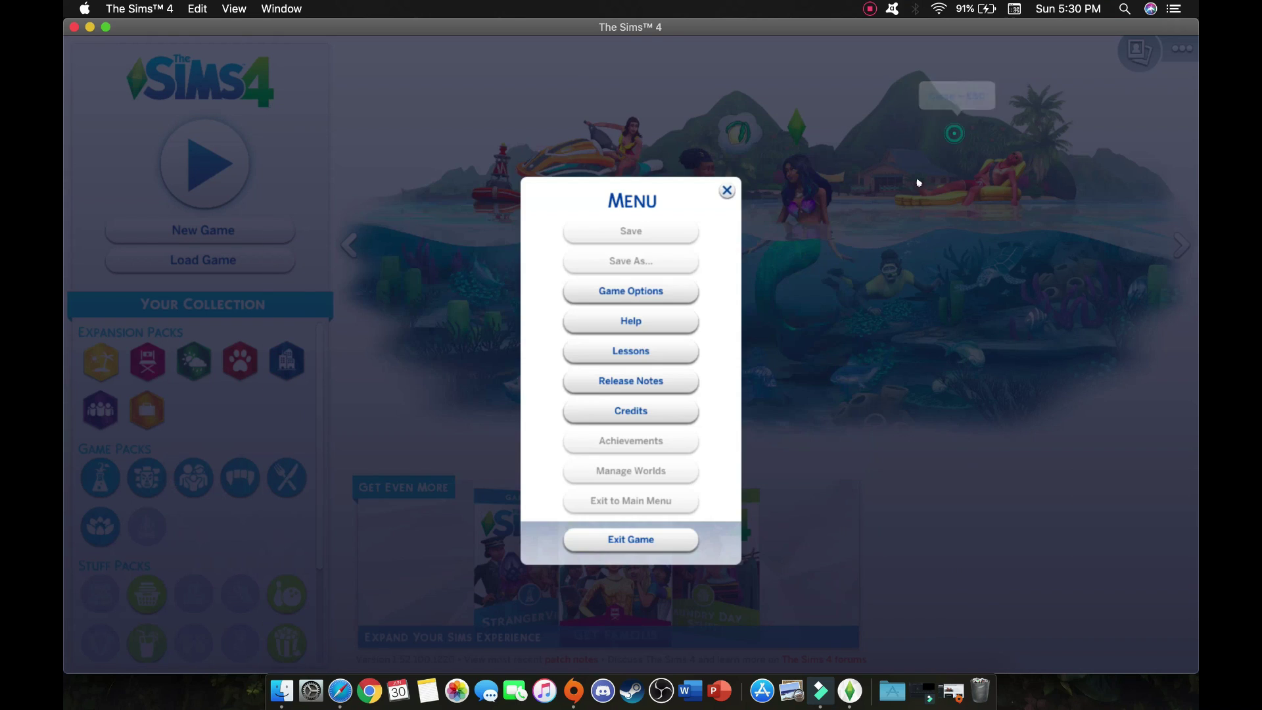
Return to Create-a-Sim and zoom in on the sim's face.
{"action": "left_click", "coordinate": [727, 192]}
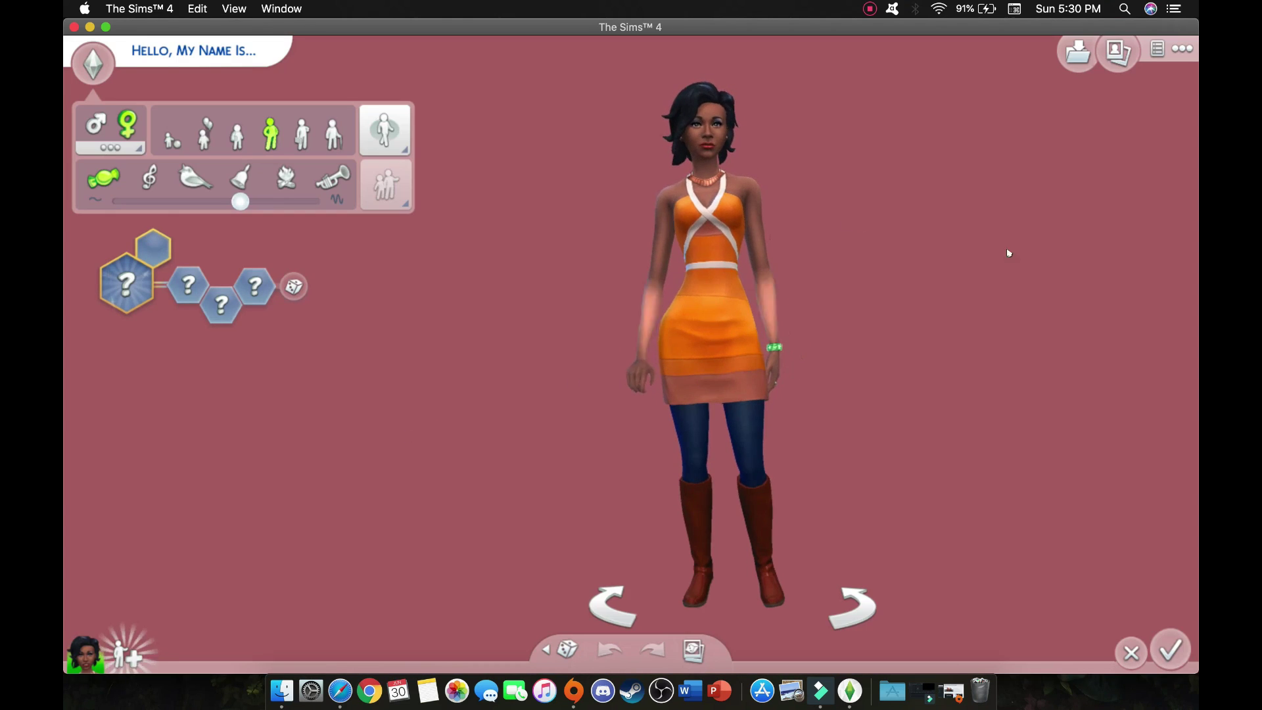
{"action": "scroll", "coordinate": [768, 352], "scroll_direction": "up", "scroll_amount": 5}
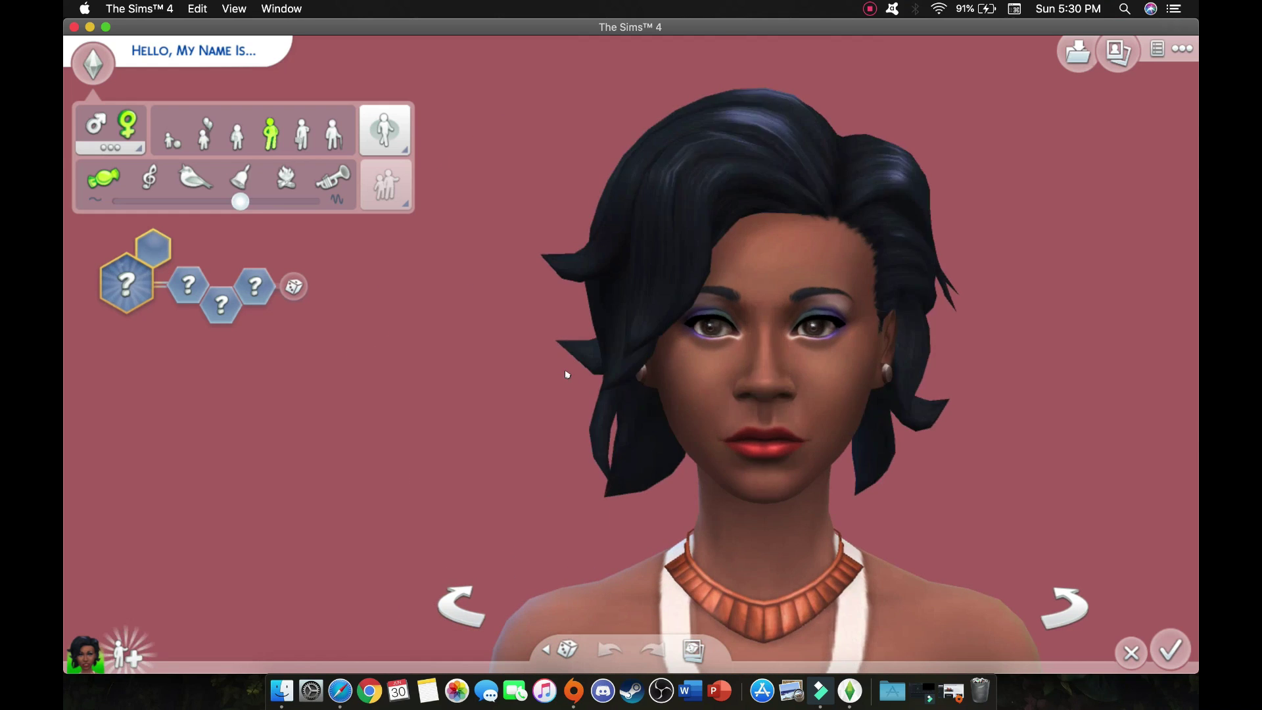
{"action": "scroll", "coordinate": [566, 375], "scroll_direction": "down", "scroll_amount": 5}
{"action": "scroll", "coordinate": [732, 155], "scroll_direction": "up", "scroll_amount": 5}
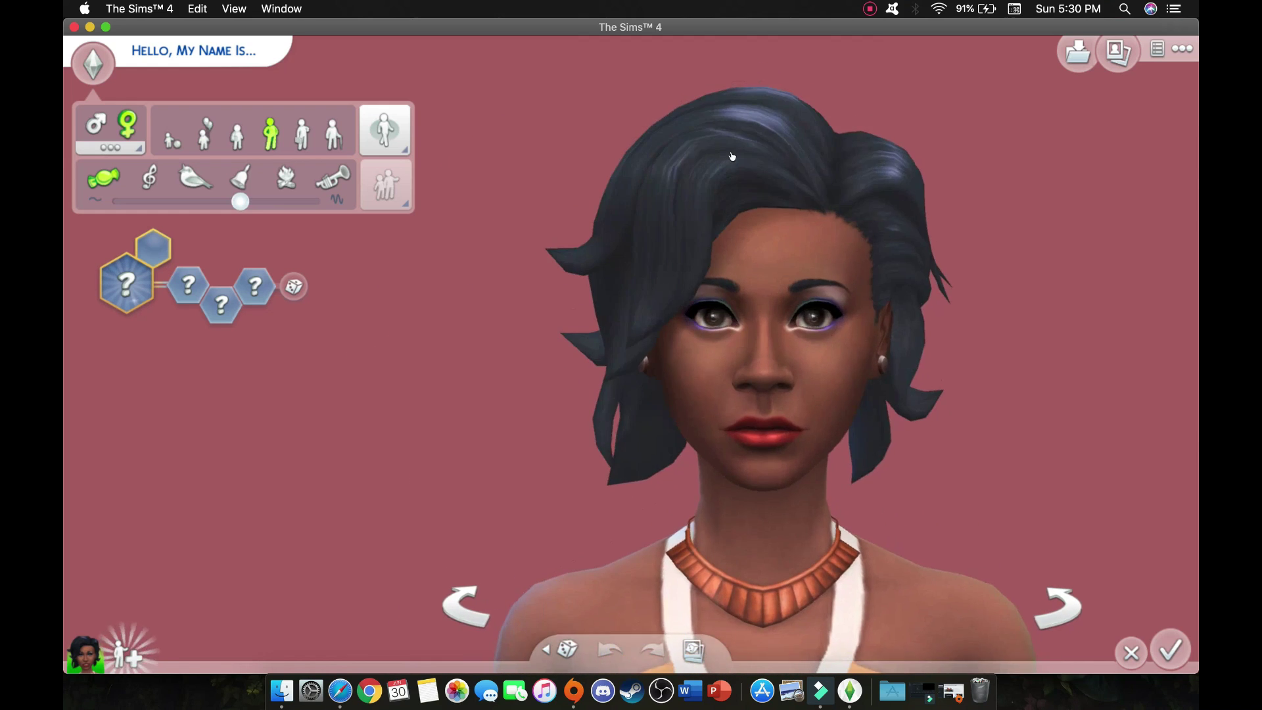
Open the head's Hair category and browse the Feminine hairstyle catalog.
{"action": "left_click", "coordinate": [733, 156]}
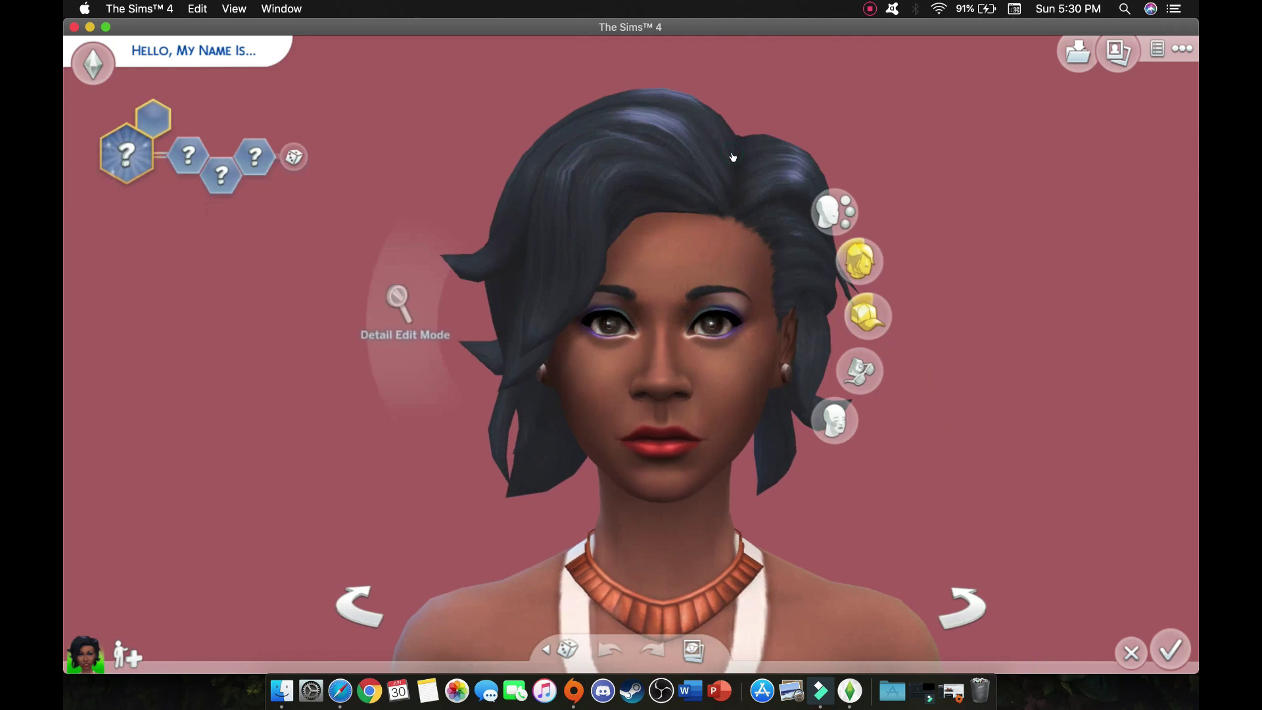
{"action": "left_click", "coordinate": [734, 157]}
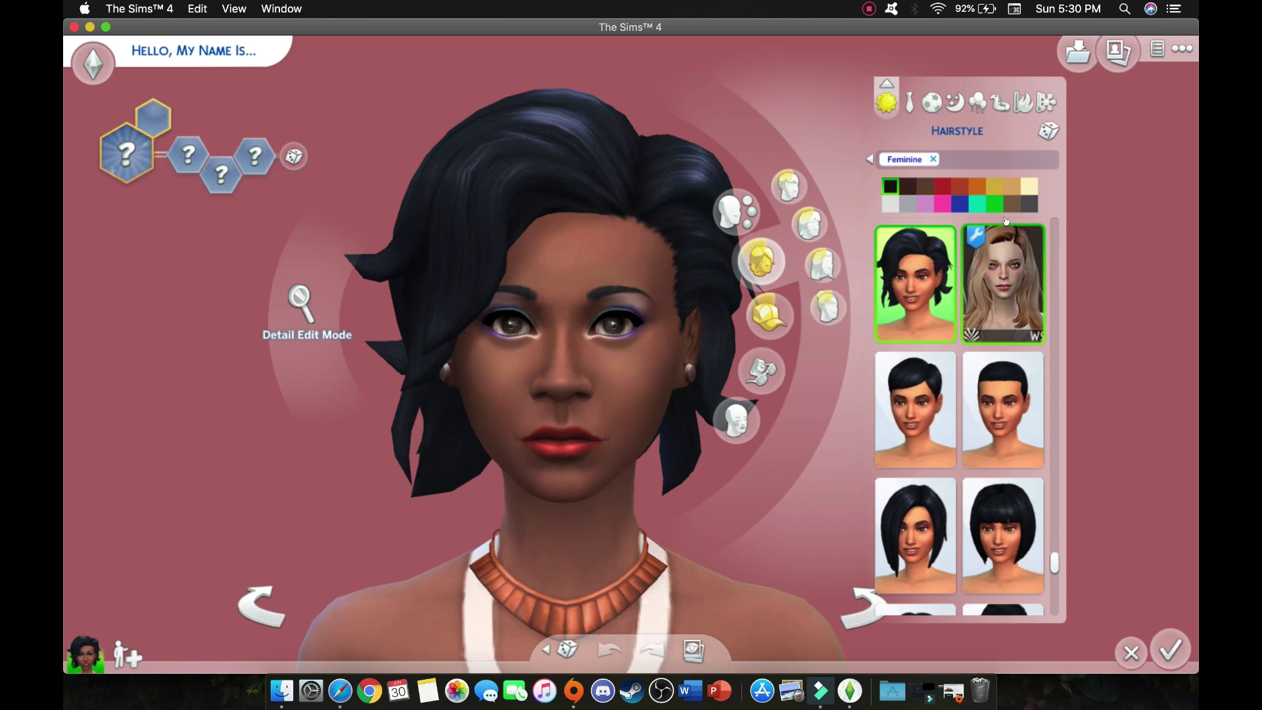
{"action": "scroll", "coordinate": [937, 465], "scroll_direction": "down", "scroll_amount": 4}
{"action": "scroll", "coordinate": [937, 466], "scroll_direction": "down", "scroll_amount": 10}
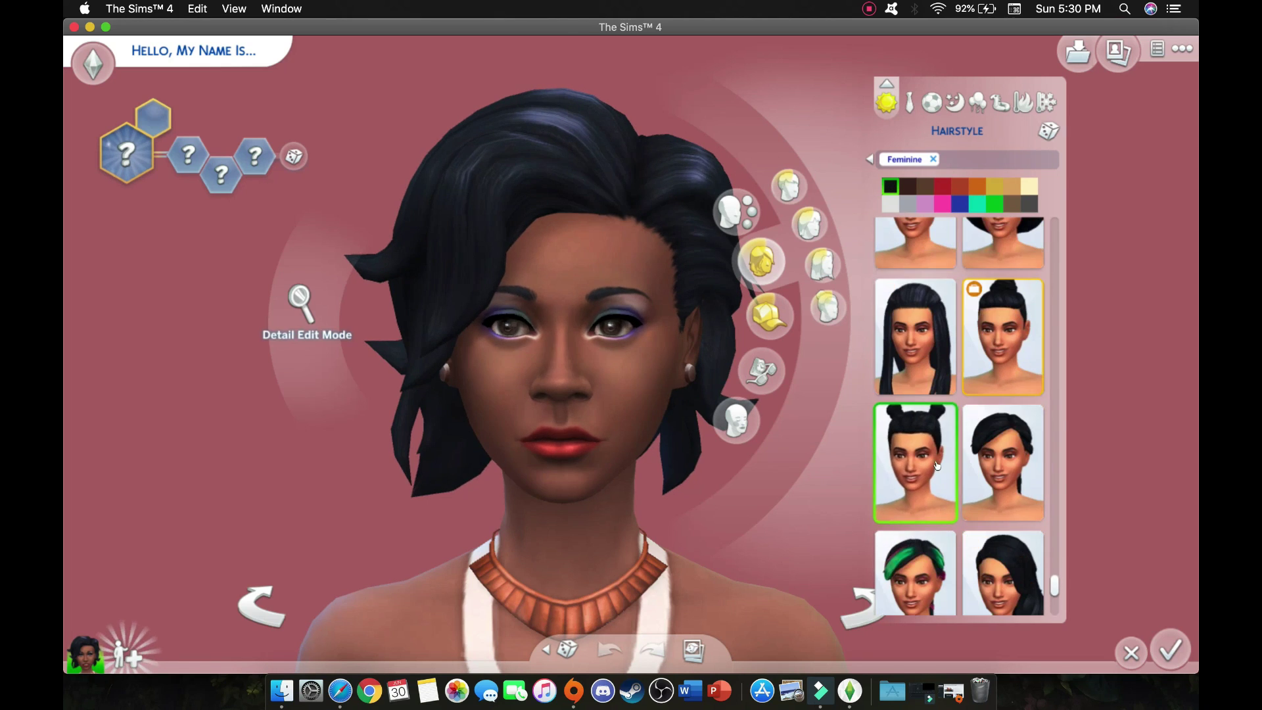
{"action": "scroll", "coordinate": [936, 465], "scroll_direction": "up", "scroll_amount": 8}
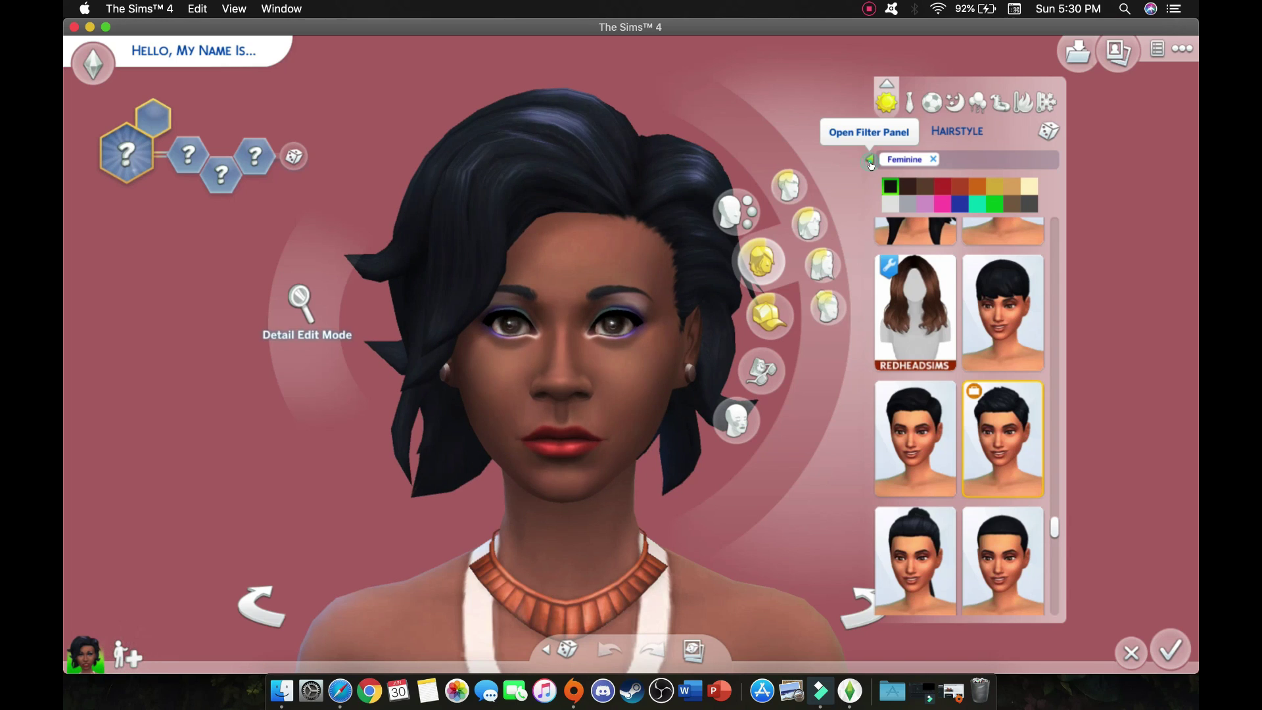
Filter the hairstyle catalog to show only Custom Content.
{"action": "left_click", "coordinate": [871, 161]}
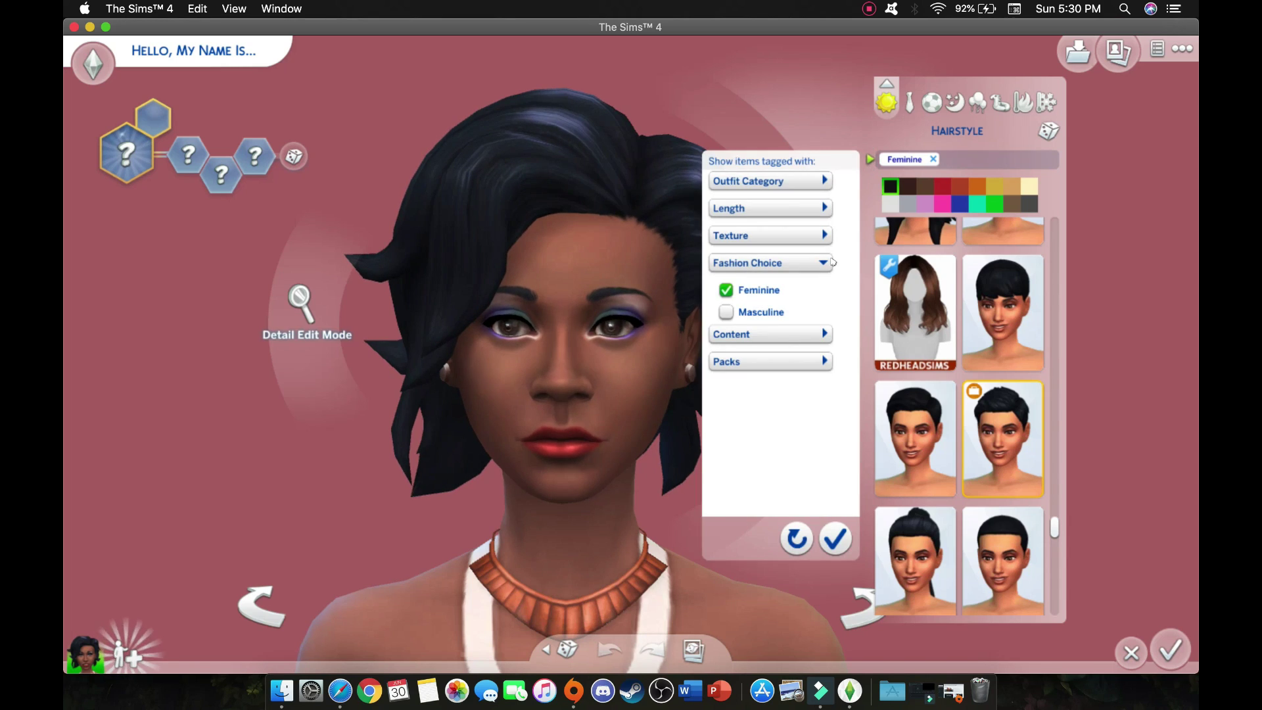
{"action": "left_click", "coordinate": [800, 341]}
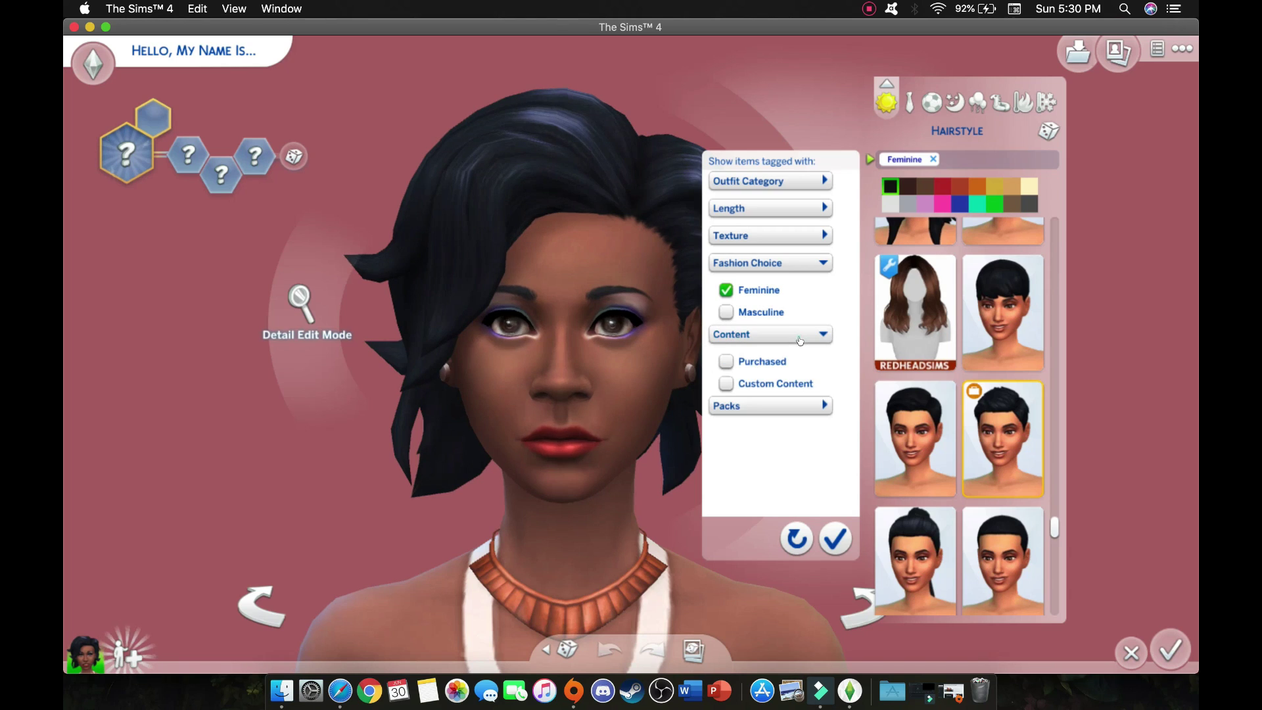
{"action": "left_click", "coordinate": [771, 385]}
{"action": "left_click", "coordinate": [835, 538]}
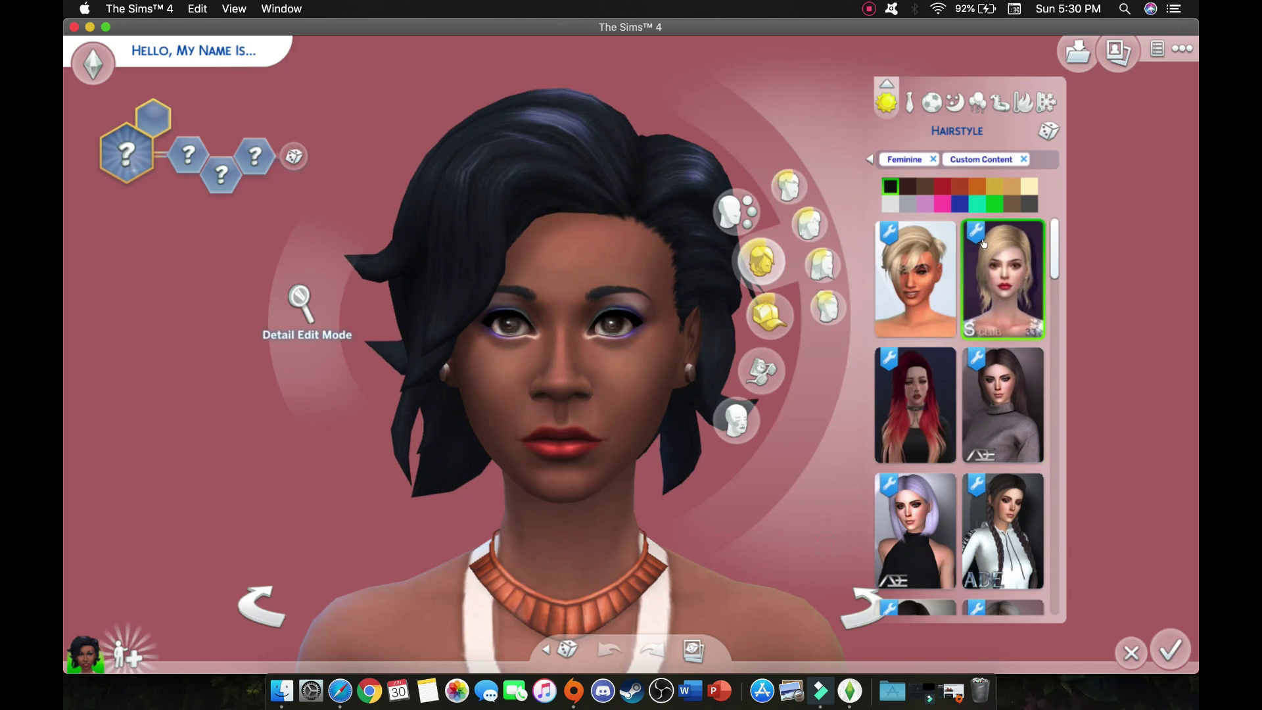
{"action": "scroll", "coordinate": [1044, 489], "scroll_direction": "down", "scroll_amount": 5}
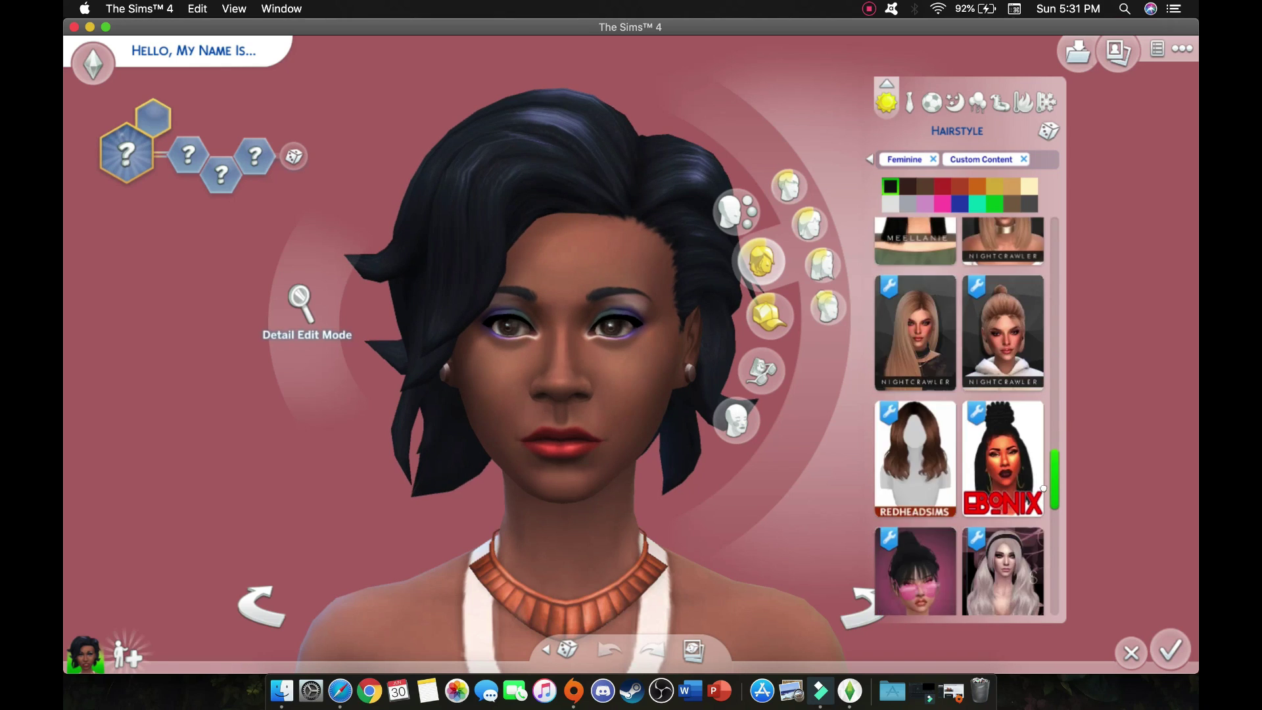
{"action": "scroll", "coordinate": [1044, 489], "scroll_direction": "up", "scroll_amount": 10}
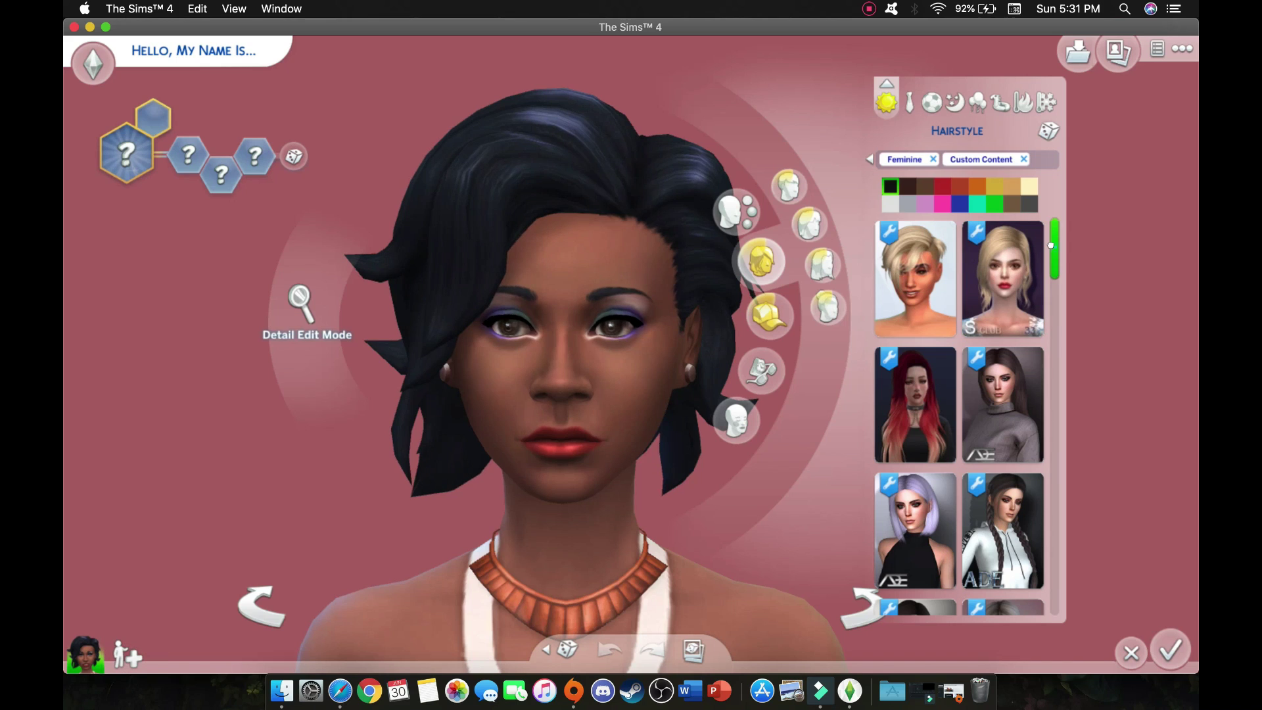
Apply the long straight Successful Hairstyle hair to the sim.
{"action": "left_click_drag", "start_coordinate": [1051, 246], "coordinate": [1050, 460]}
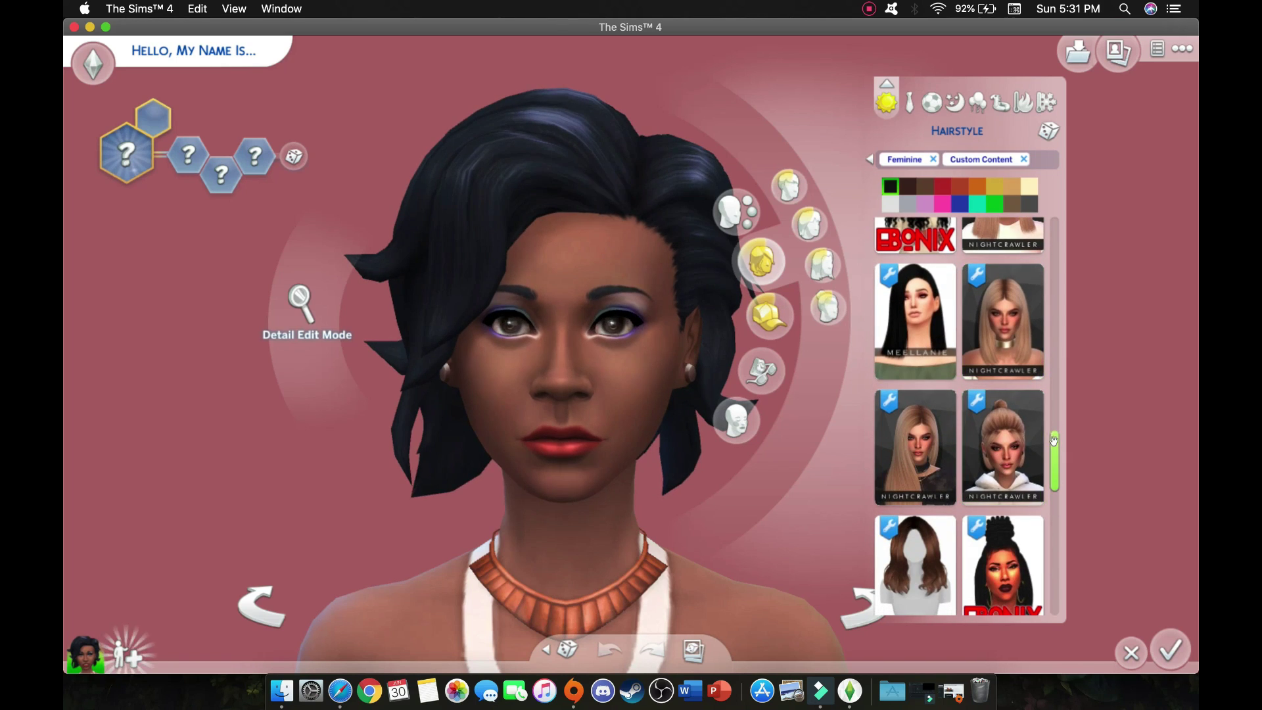
{"action": "scroll", "coordinate": [1054, 442], "scroll_direction": "down", "scroll_amount": 3}
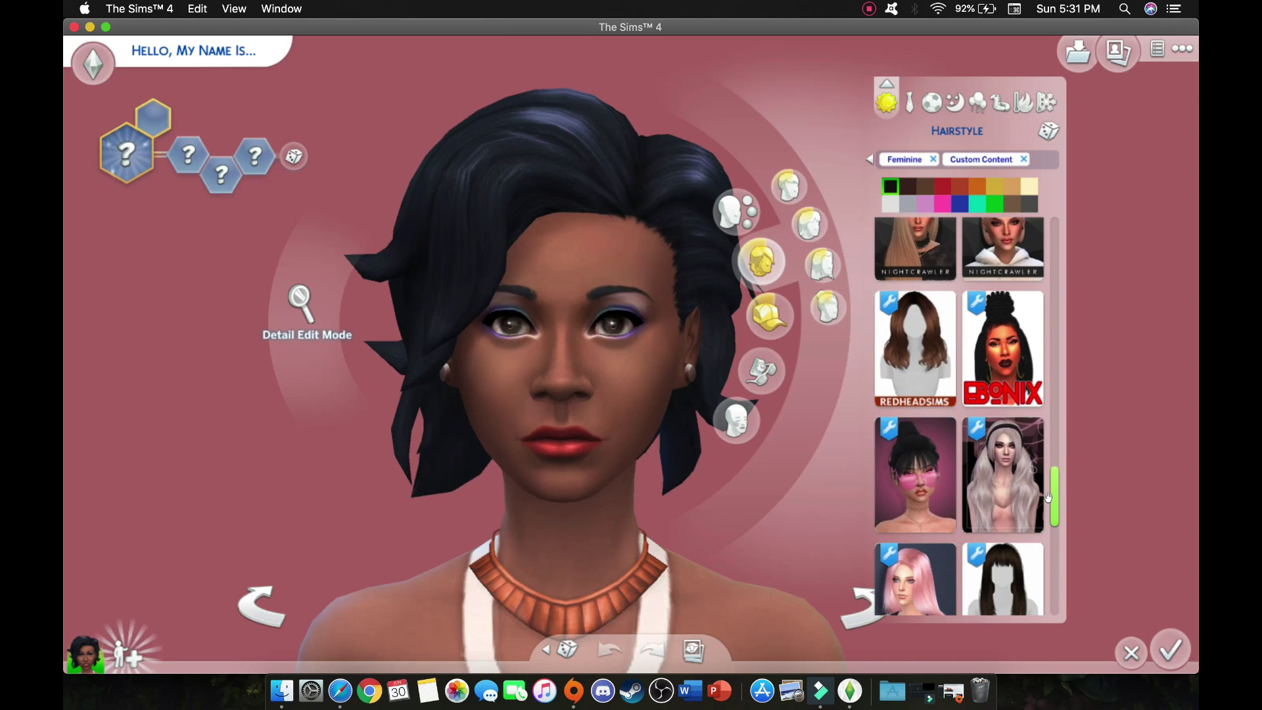
{"action": "scroll", "coordinate": [1048, 515], "scroll_direction": "down", "scroll_amount": 3}
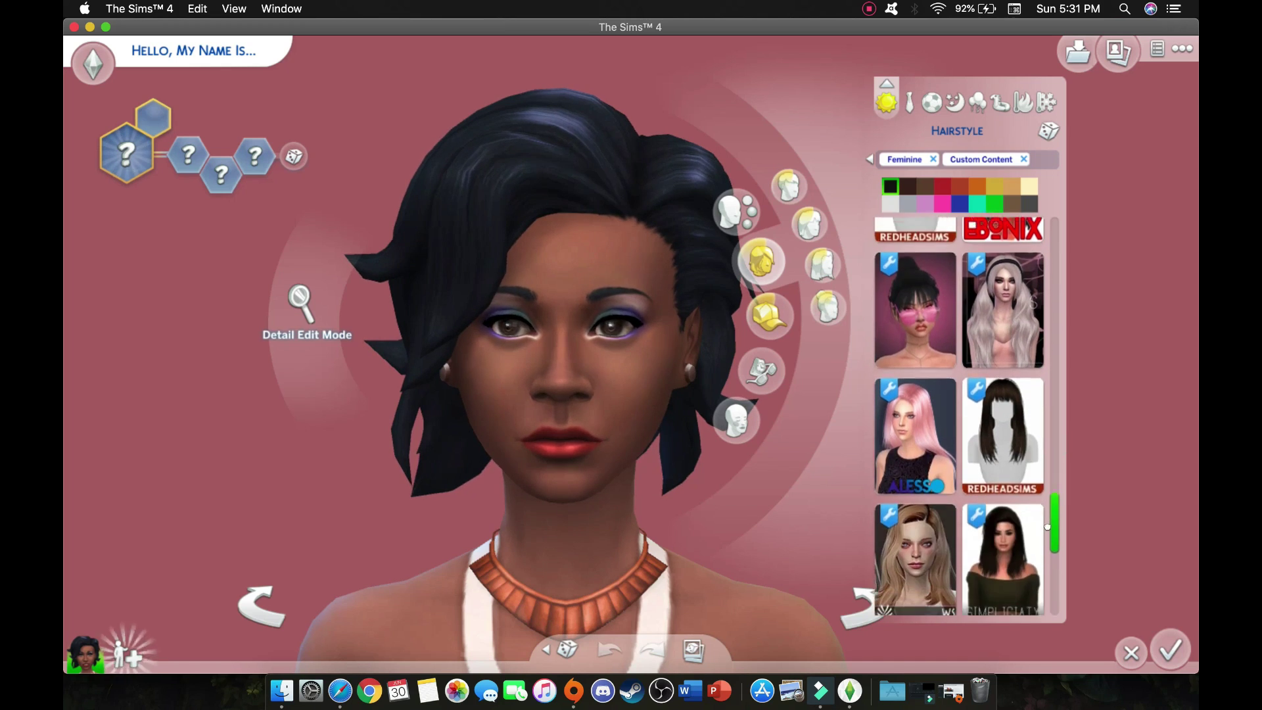
{"action": "left_click_drag", "start_coordinate": [1050, 507], "coordinate": [1051, 310]}
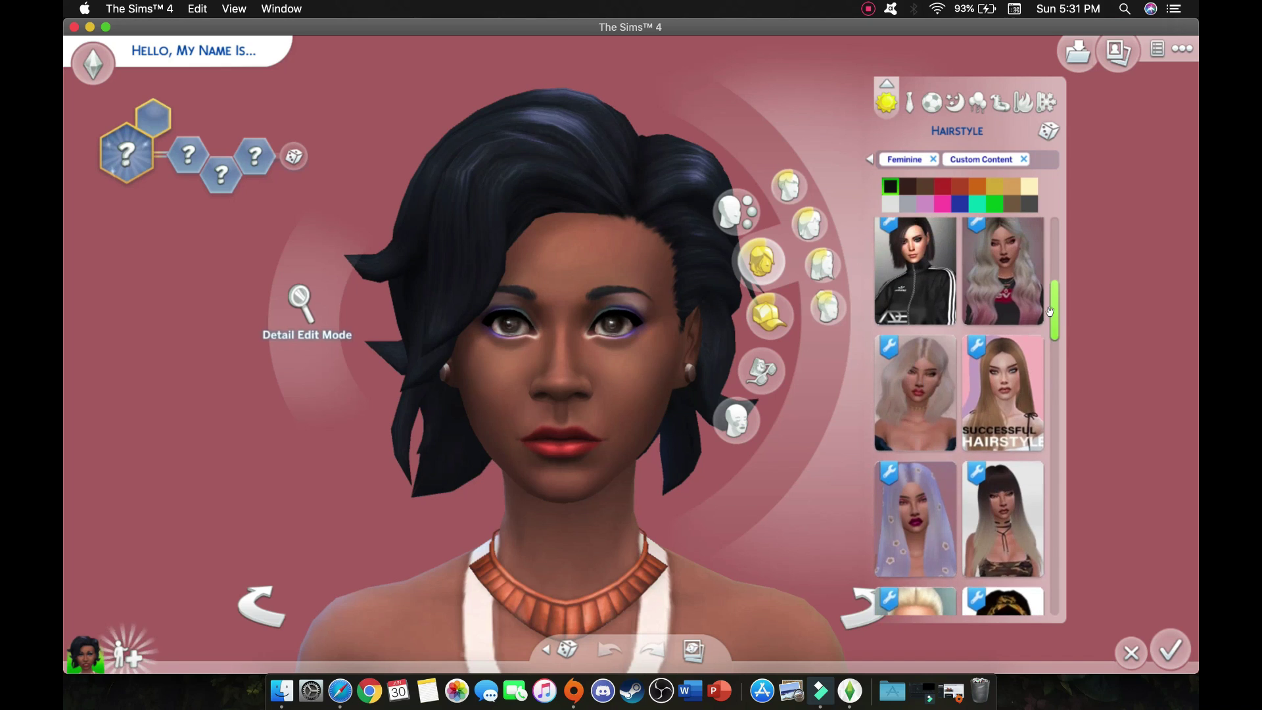
{"action": "left_click", "coordinate": [990, 395]}
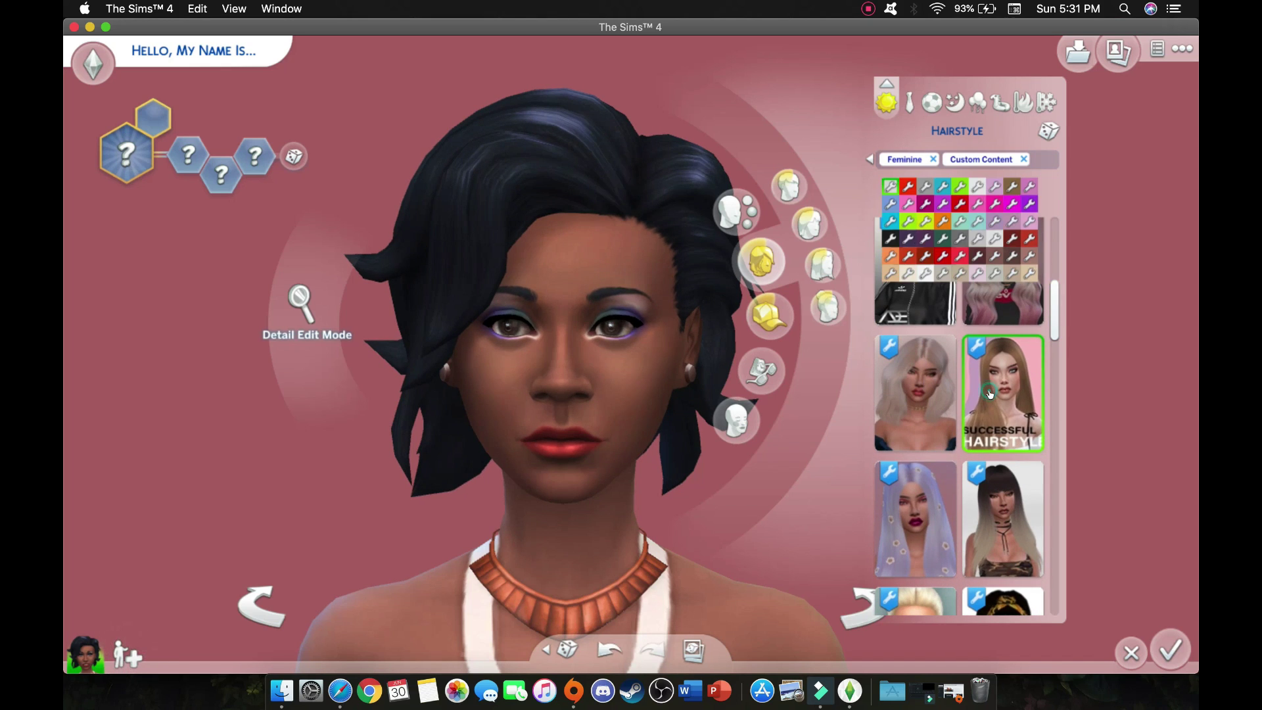
Switch to the sim's body and bring up the Full Body outfit catalog.
{"action": "scroll", "coordinate": [685, 533], "scroll_direction": "down", "scroll_amount": 3}
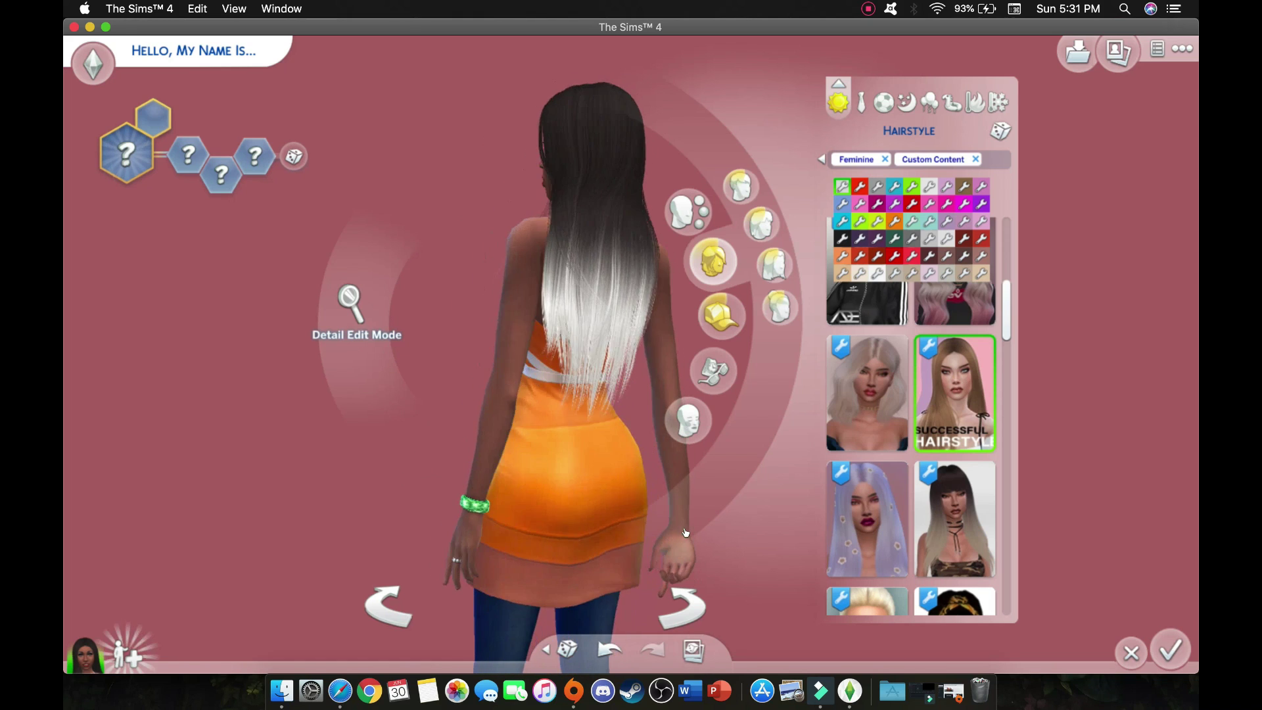
{"action": "scroll", "coordinate": [685, 532], "scroll_direction": "up", "scroll_amount": 3}
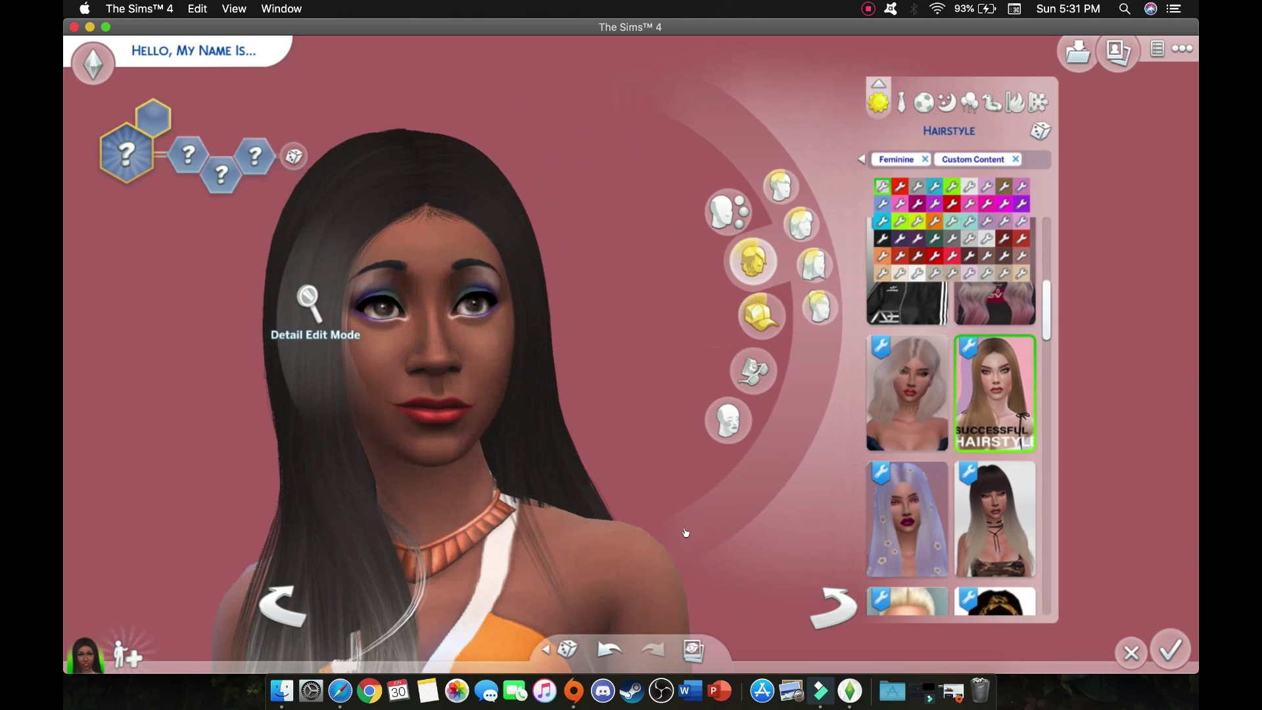
{"action": "scroll", "coordinate": [685, 533], "scroll_direction": "down", "scroll_amount": 3}
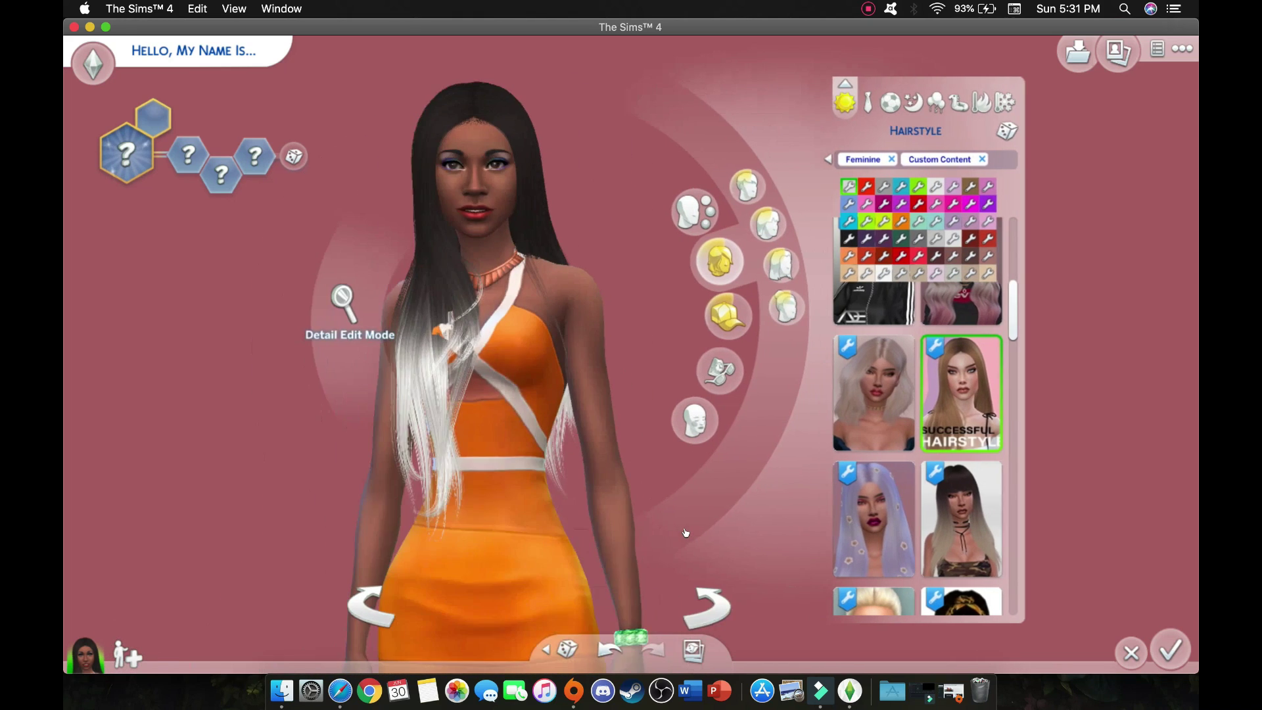
{"action": "left_click", "coordinate": [516, 494]}
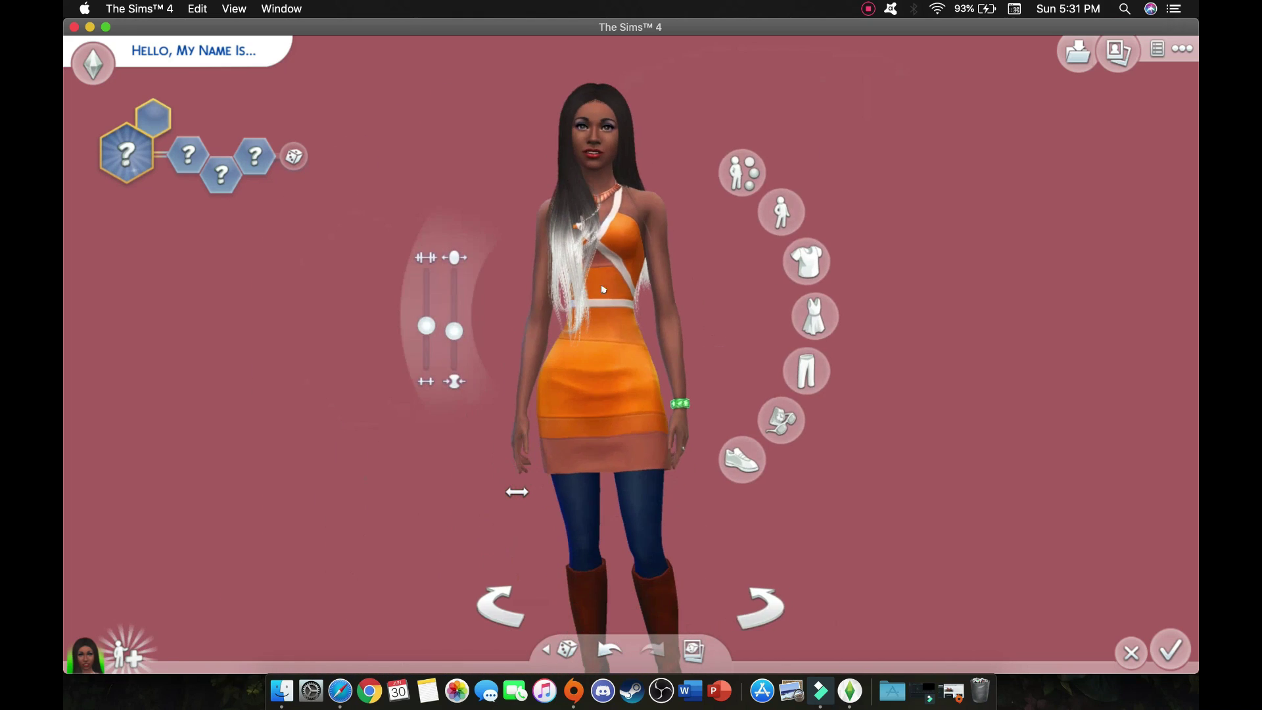
{"action": "left_click", "coordinate": [815, 316]}
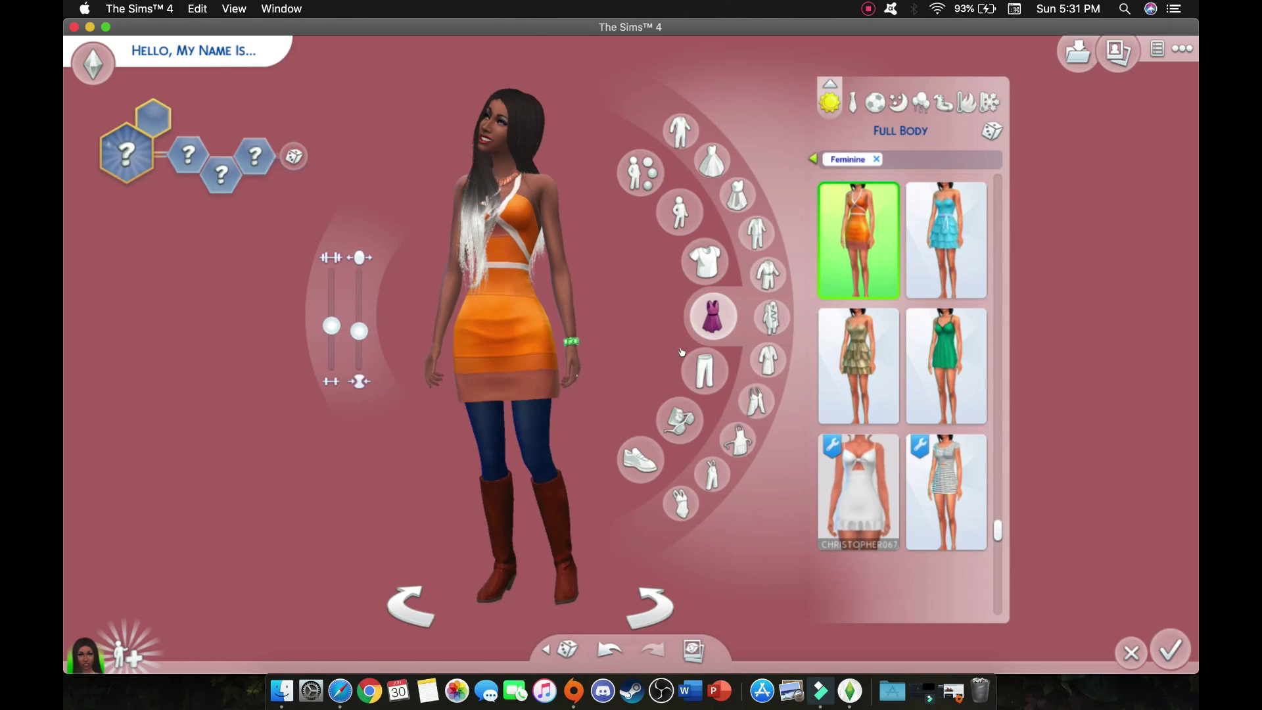
Filter Full Body outfits to Custom Content and dress the sim in the white CC dress.
{"action": "left_click", "coordinate": [813, 158]}
{"action": "left_click", "coordinate": [669, 411]}
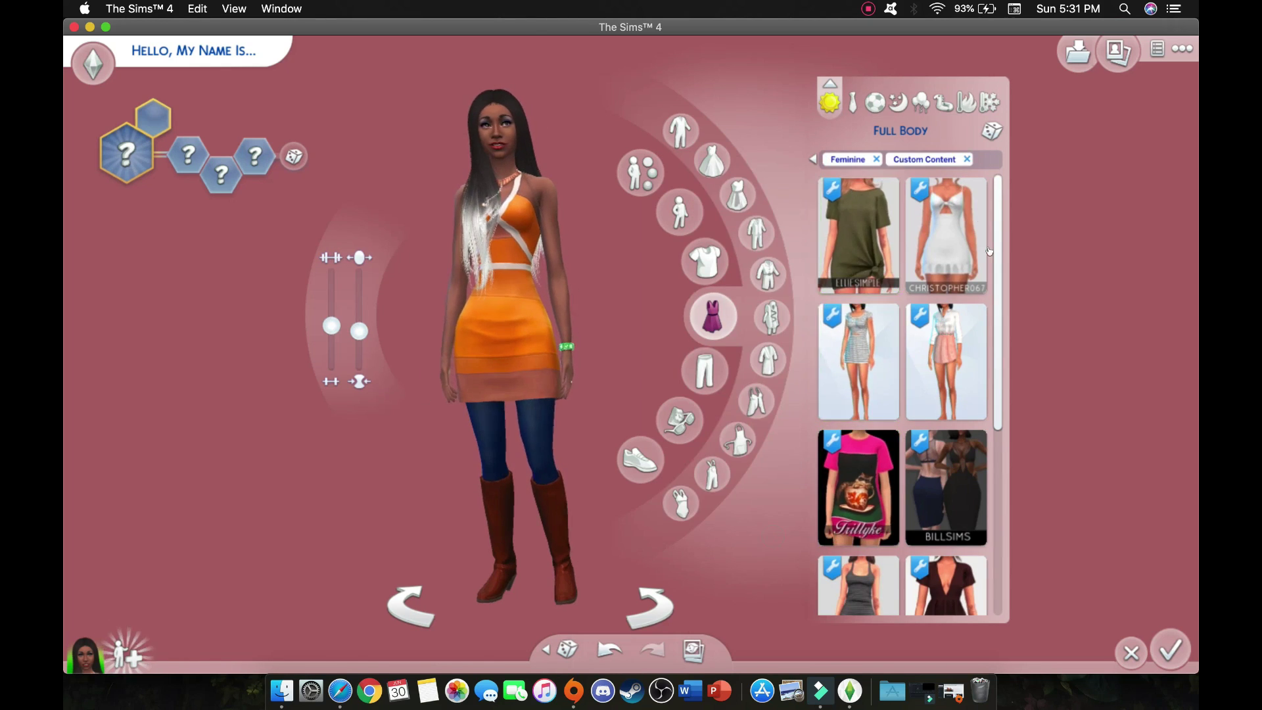
{"action": "mouse_move", "coordinate": [967, 237]}
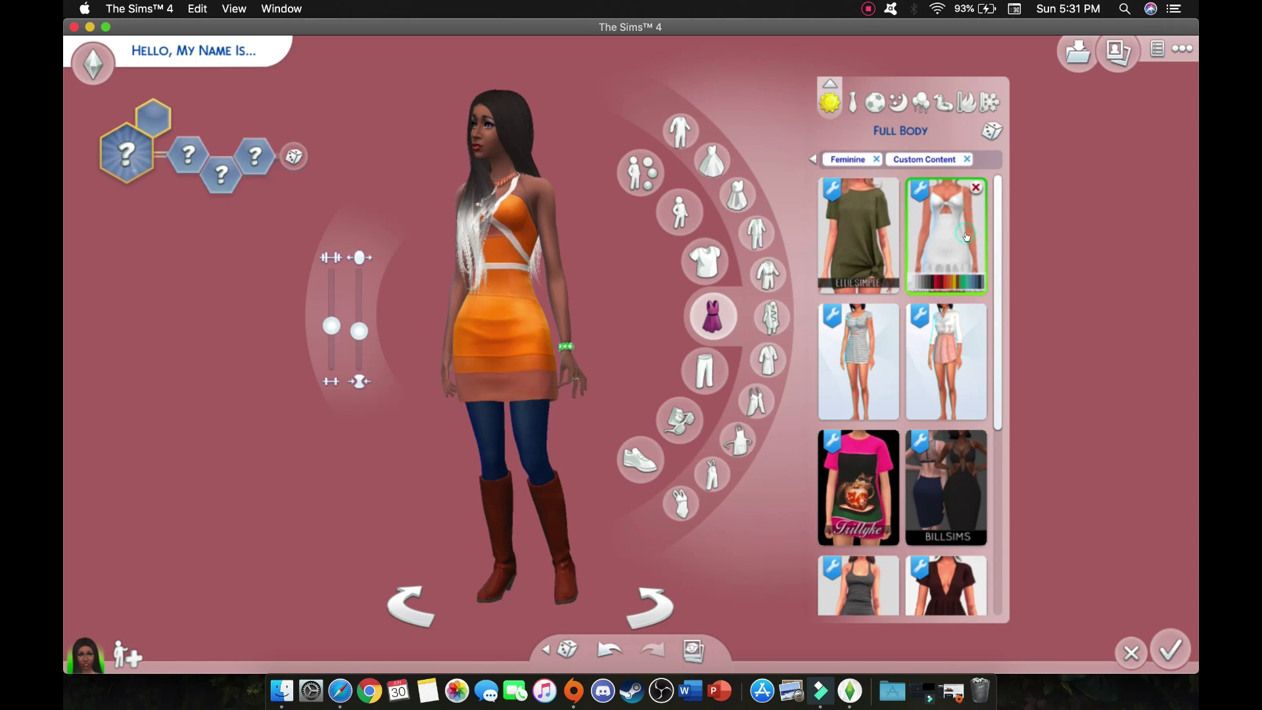
{"action": "scroll", "coordinate": [946, 329], "scroll_direction": "down", "scroll_amount": 5}
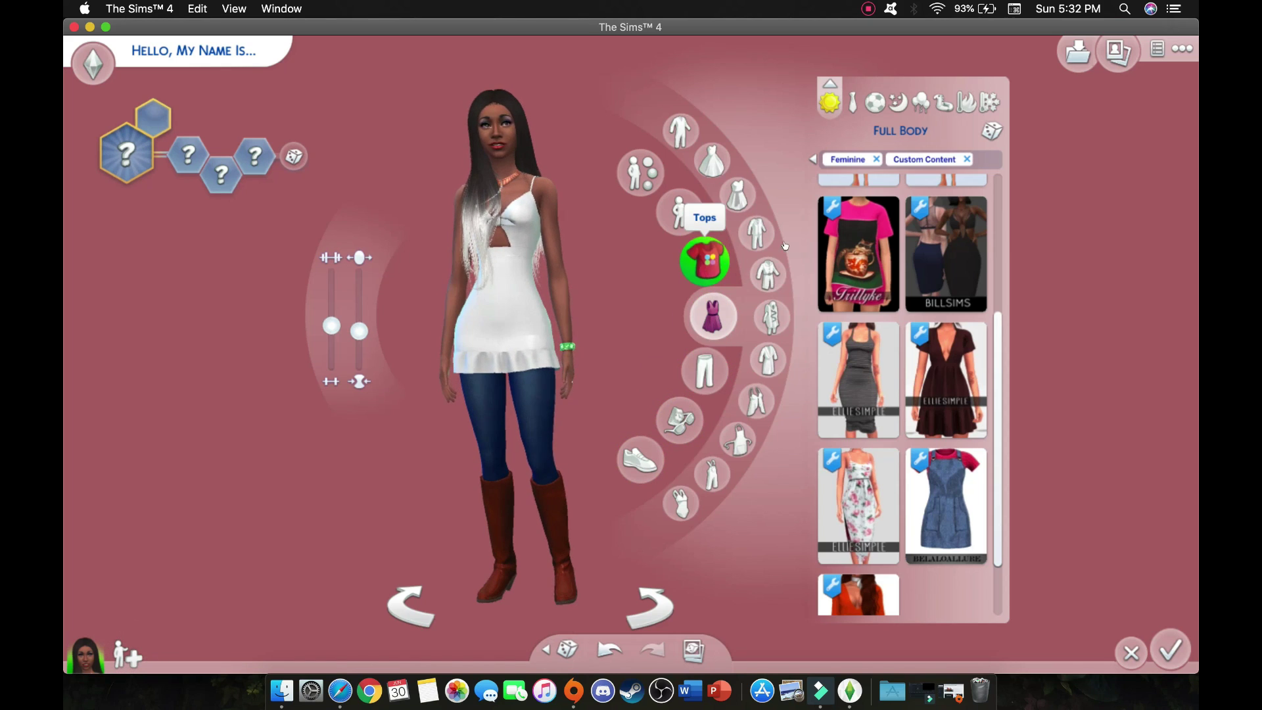
{"action": "mouse_move", "coordinate": [838, 258]}
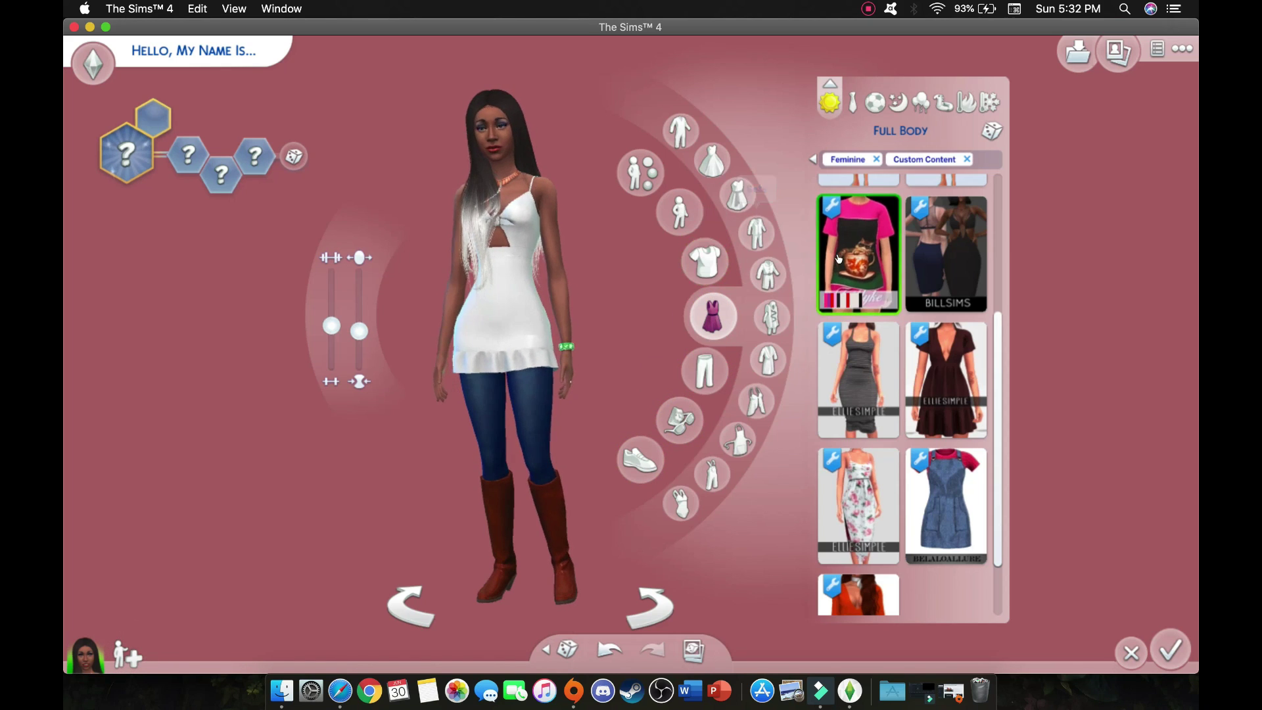
Show the Accessories catalog with custom earrings and glasses.
{"action": "left_click", "coordinate": [673, 421]}
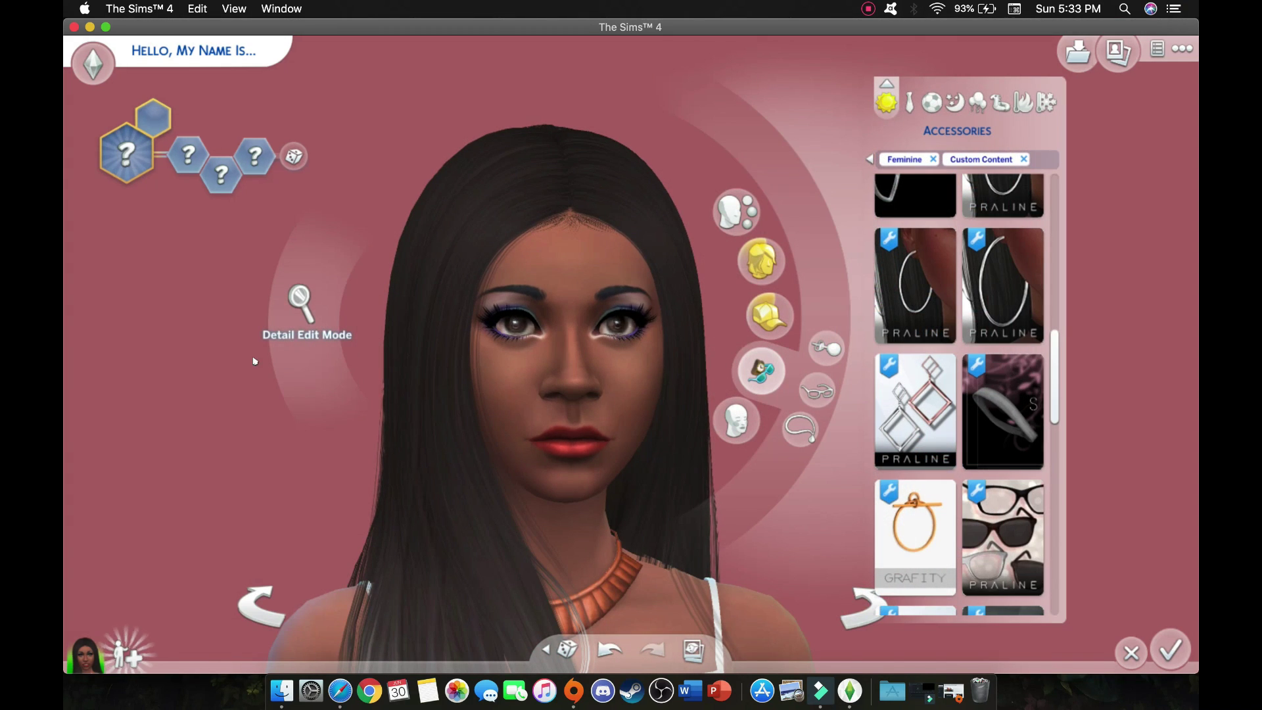